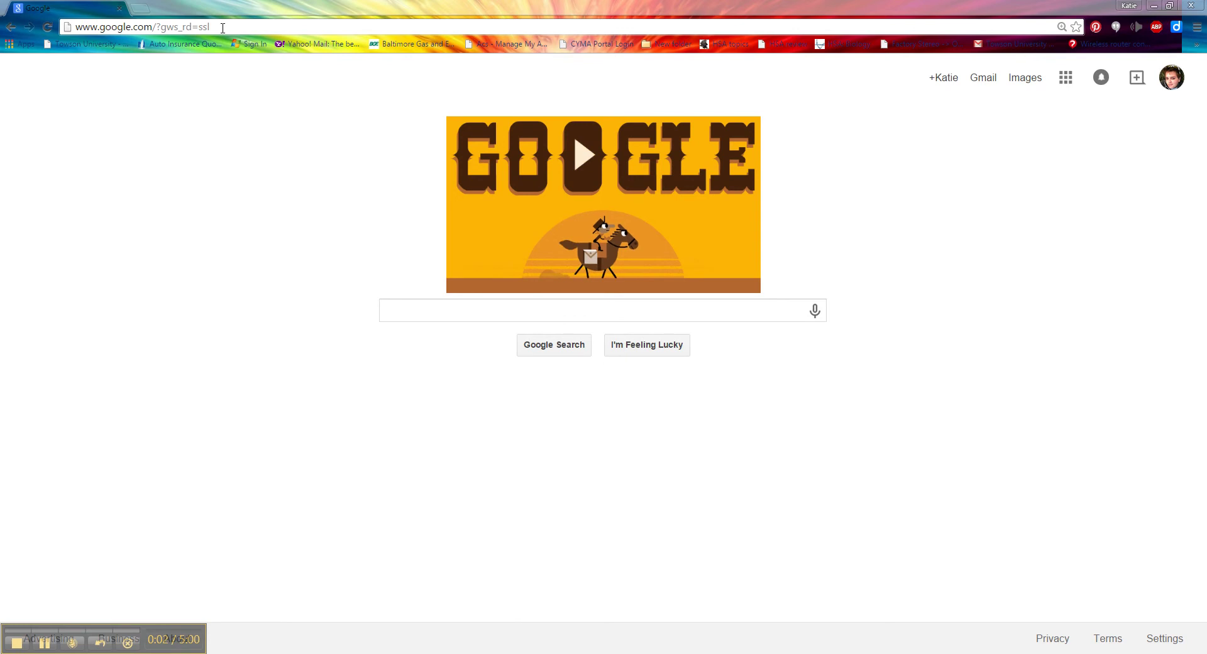
click(239, 25)
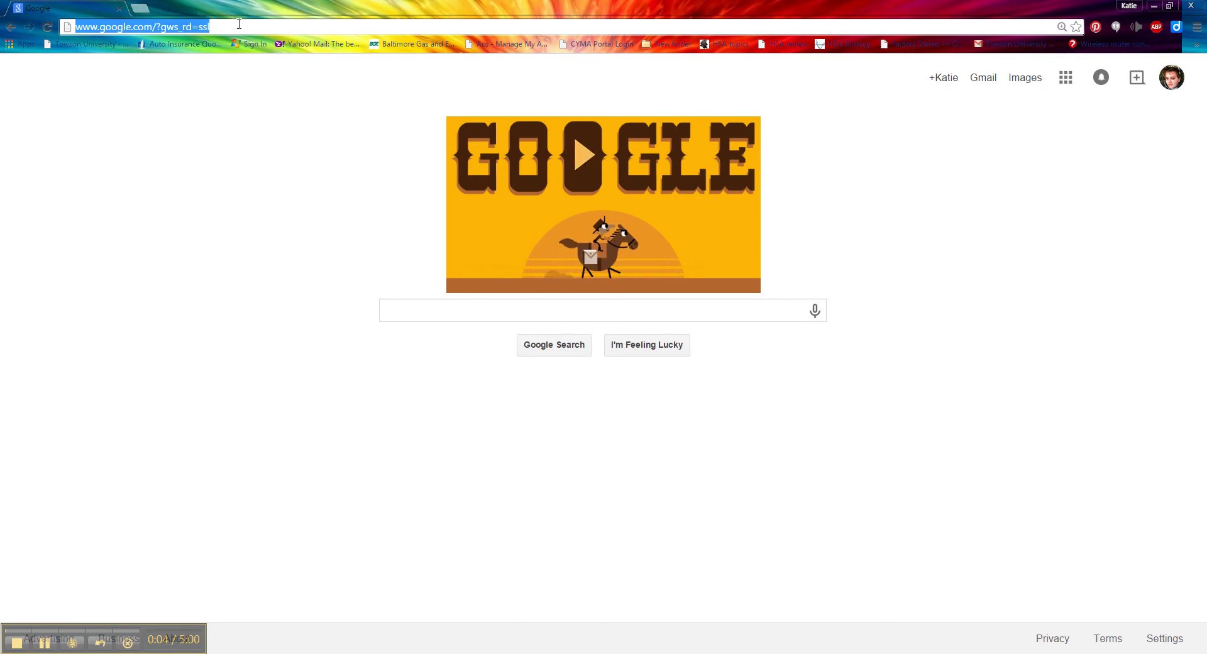
text(penguin)
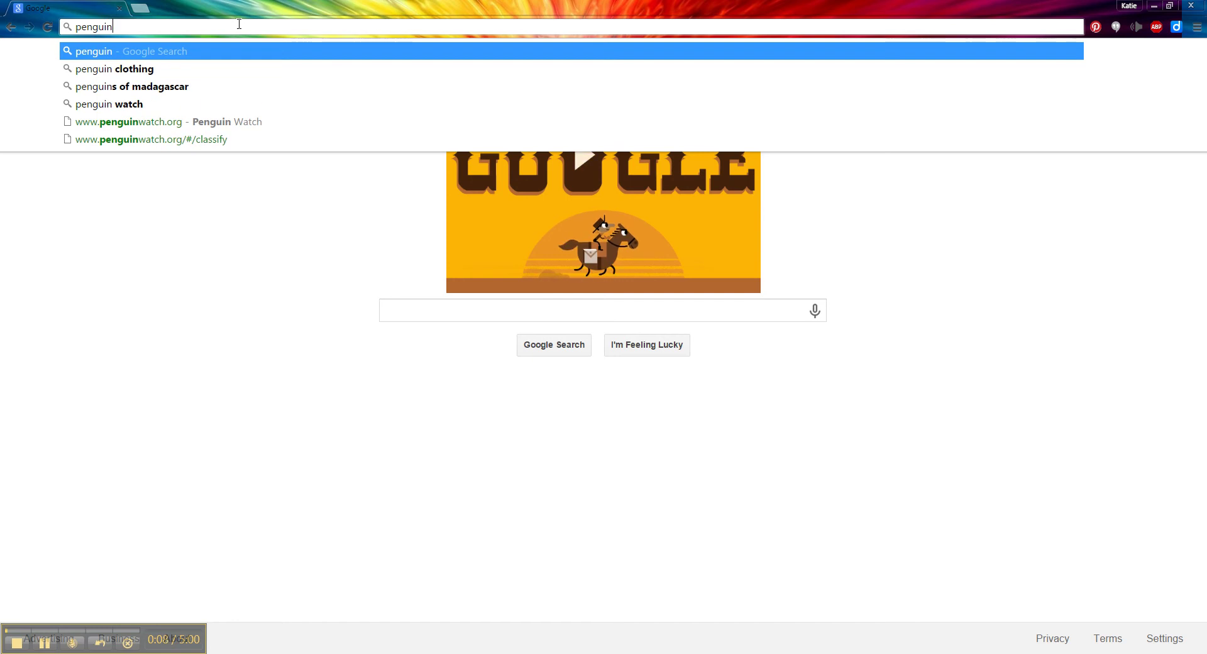
text(watch.org)
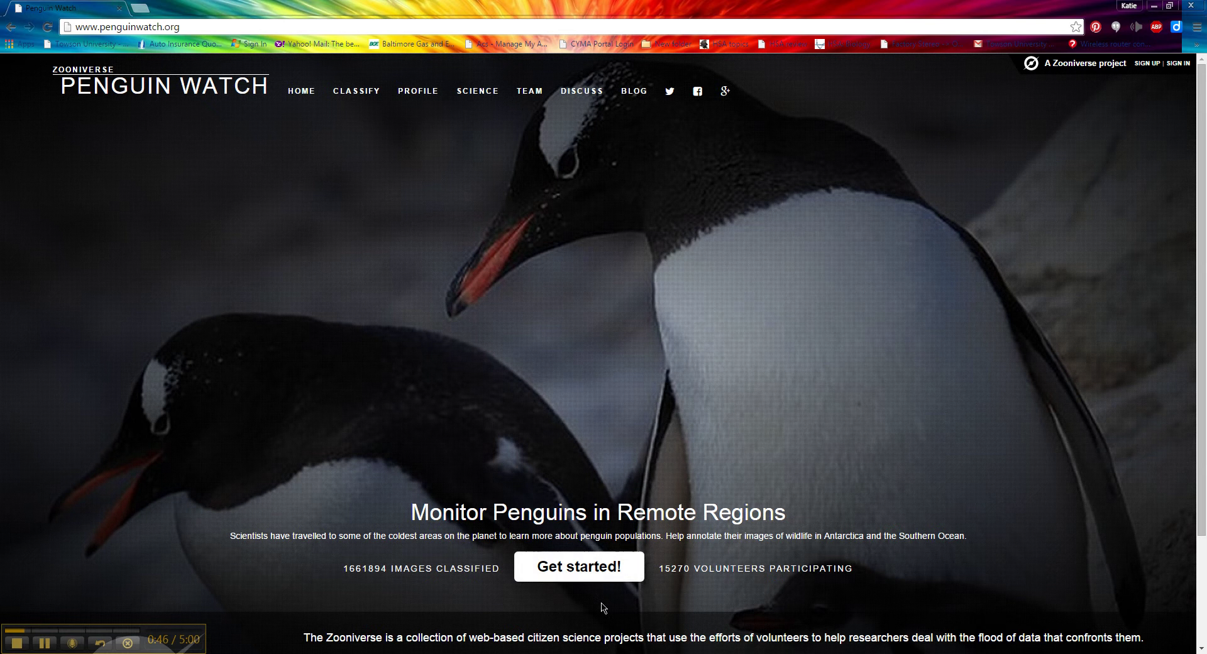
click(584, 572)
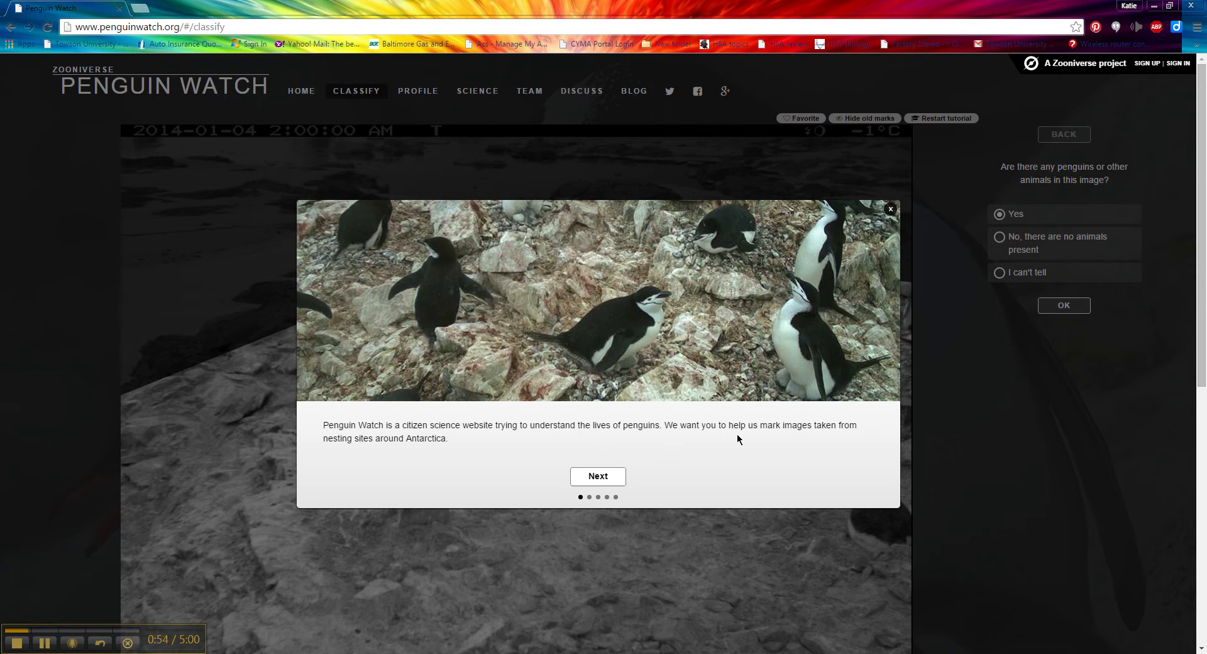
Go through all five pages of the marking tutorial and finish it
click(585, 480)
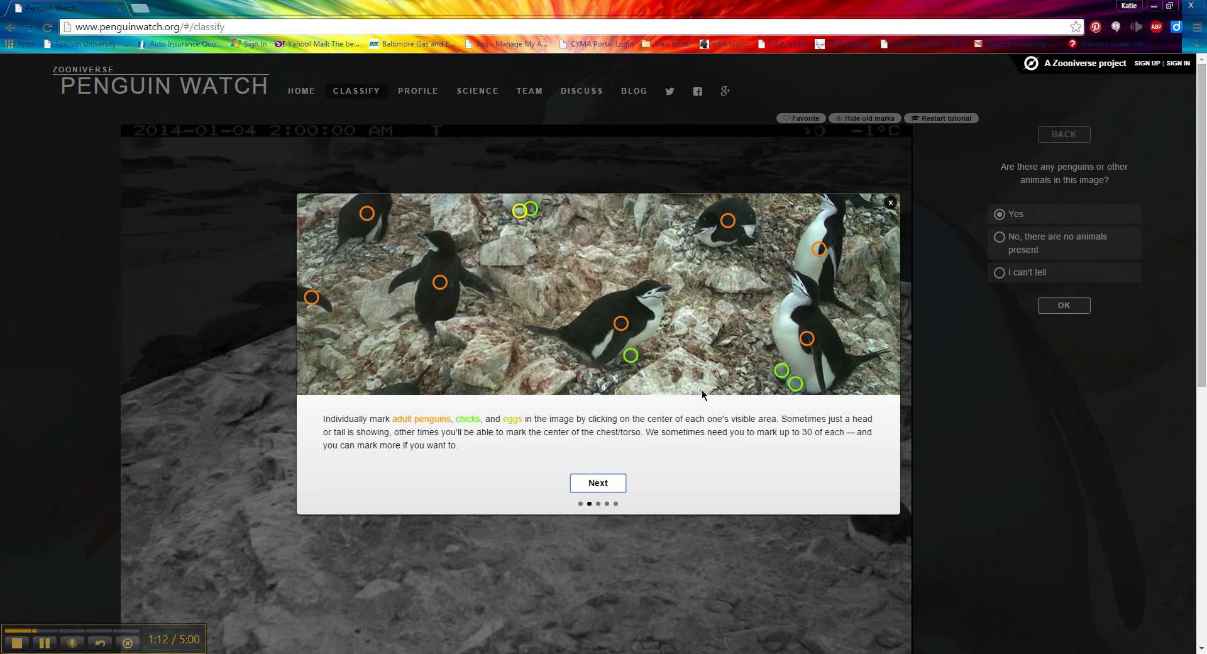
click(607, 488)
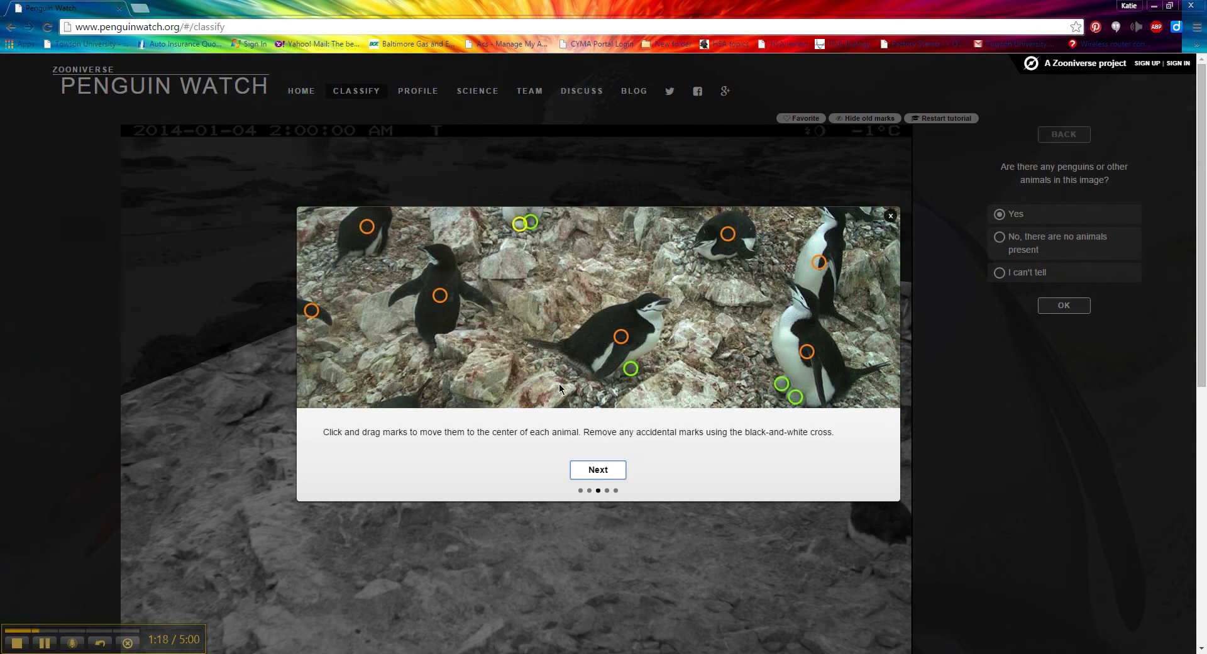
click(598, 469)
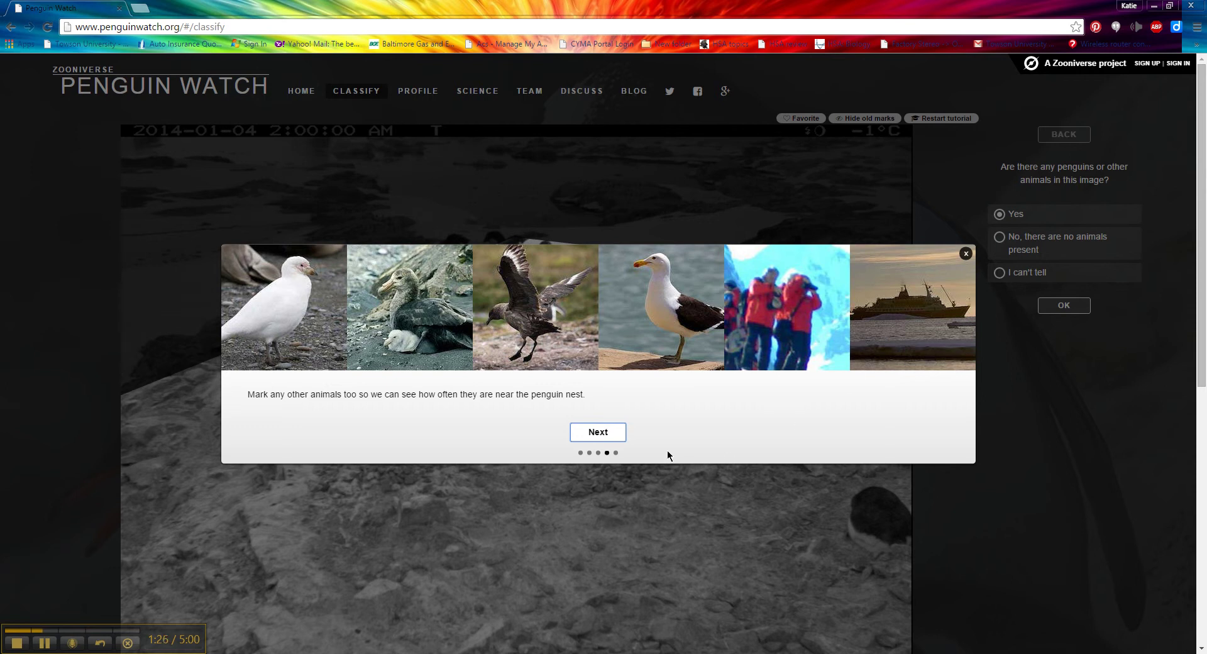
click(604, 434)
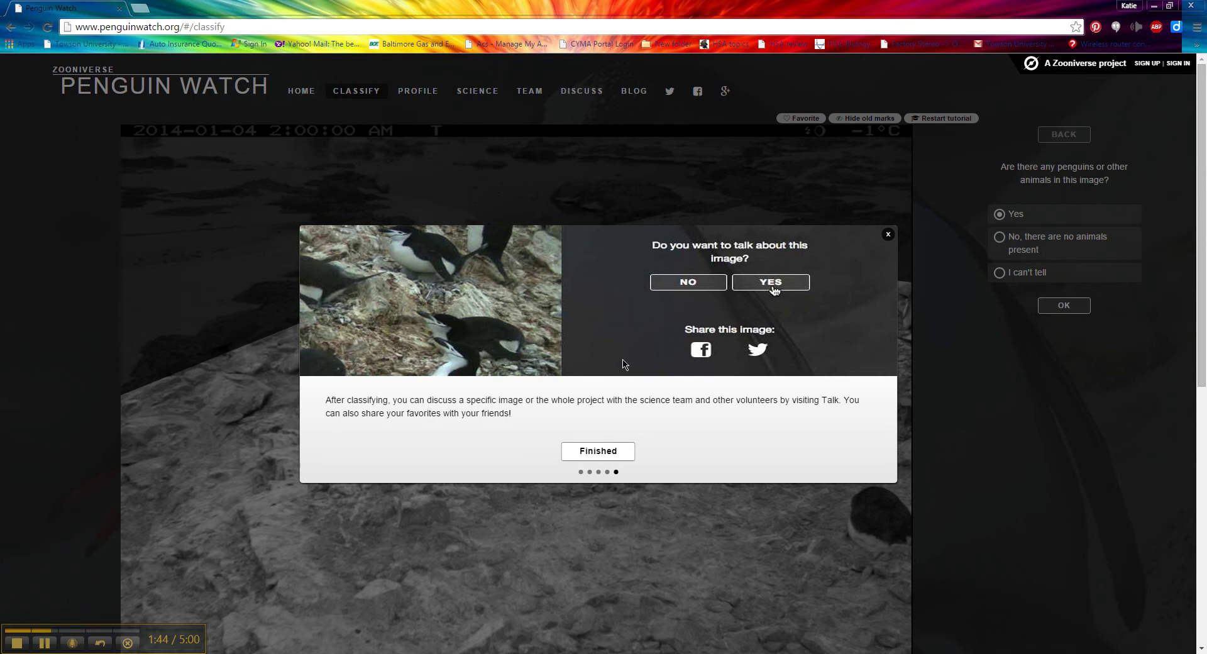
click(601, 451)
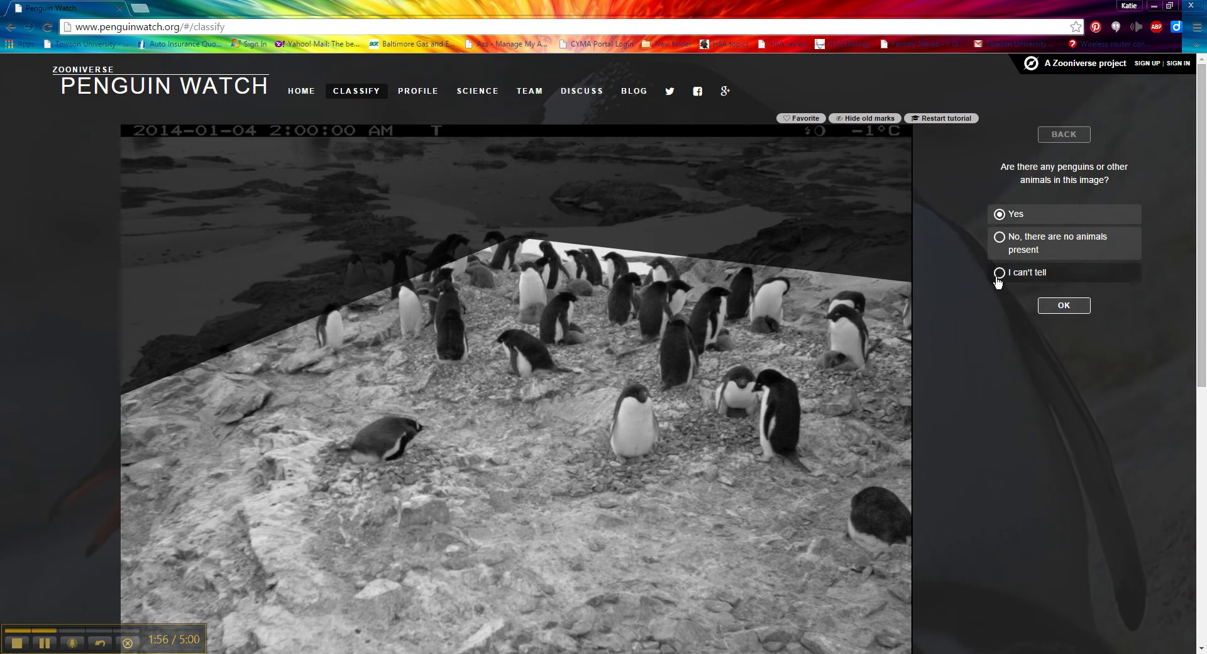
Confirm that animals are present, and mark six adults: the five spread across the foreground and the front one of the pair at the colony's right
click(1069, 308)
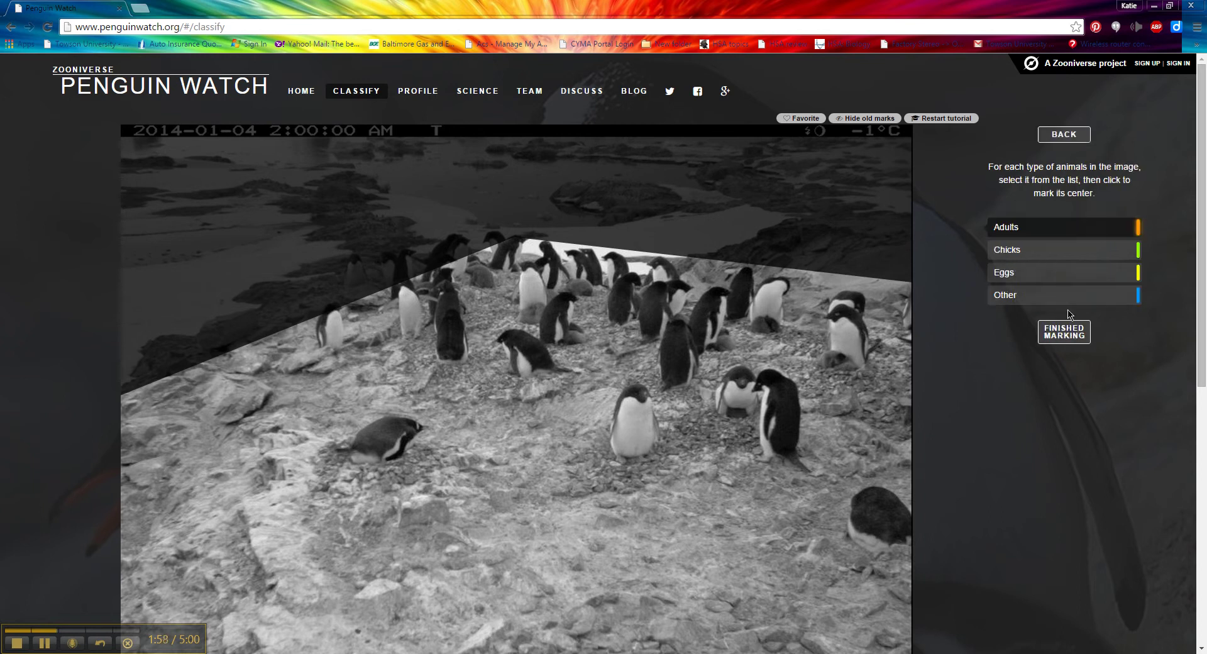
click(1086, 231)
click(632, 423)
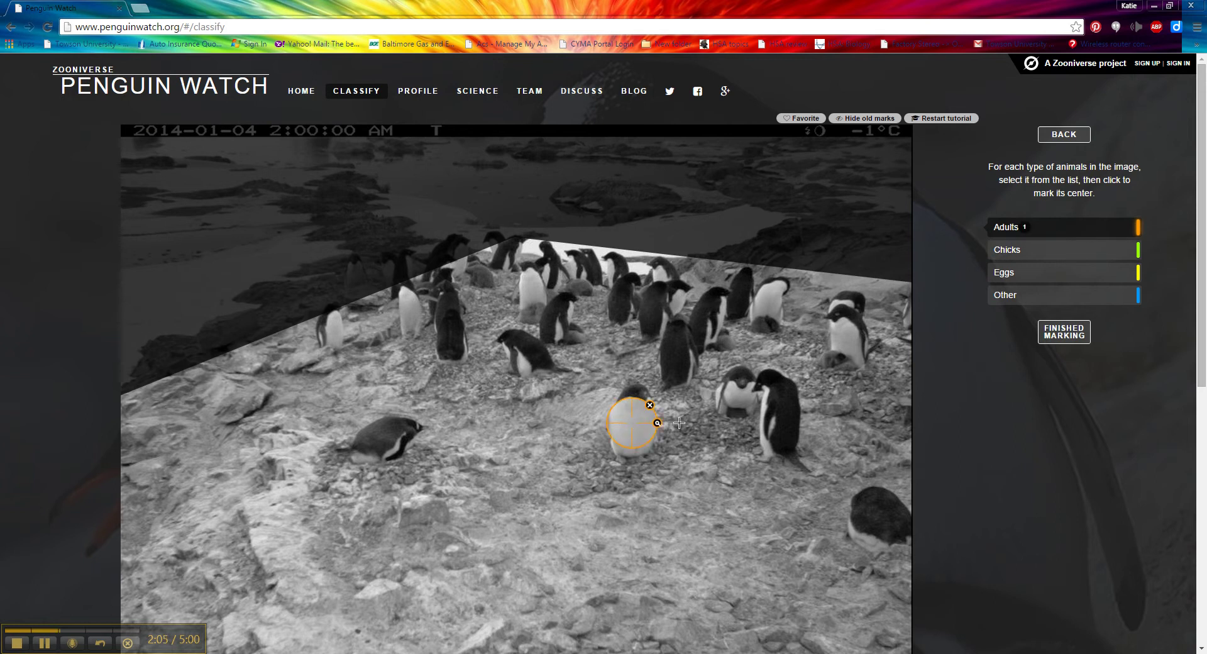
click(778, 414)
click(740, 395)
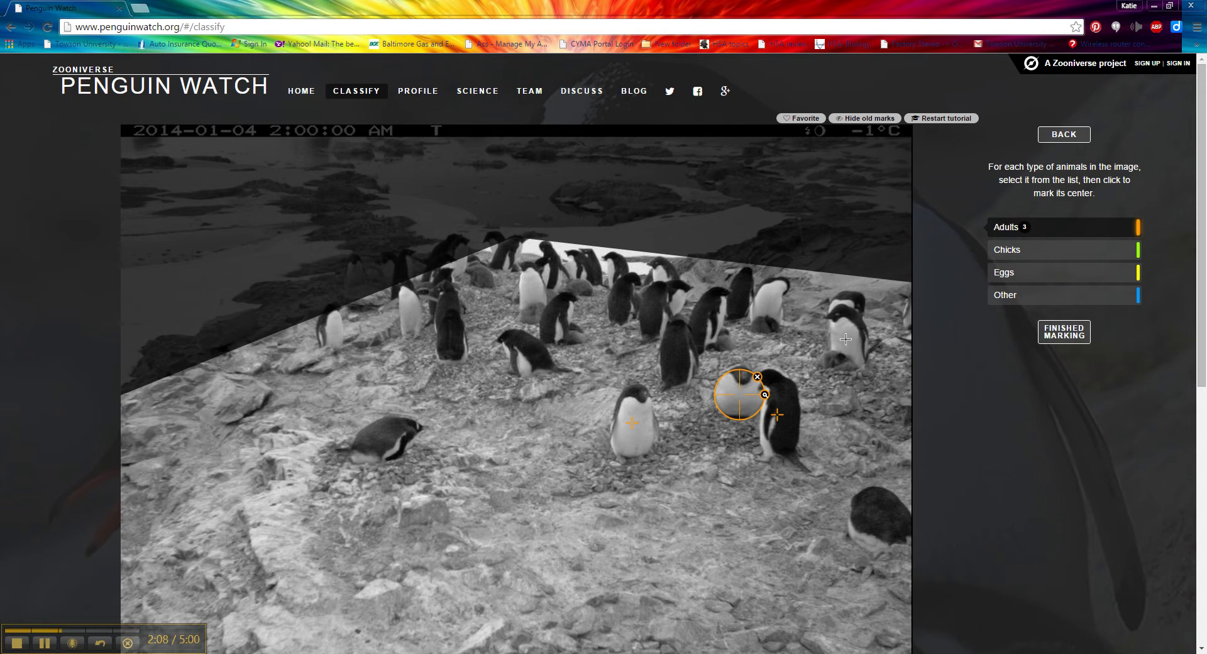
click(850, 340)
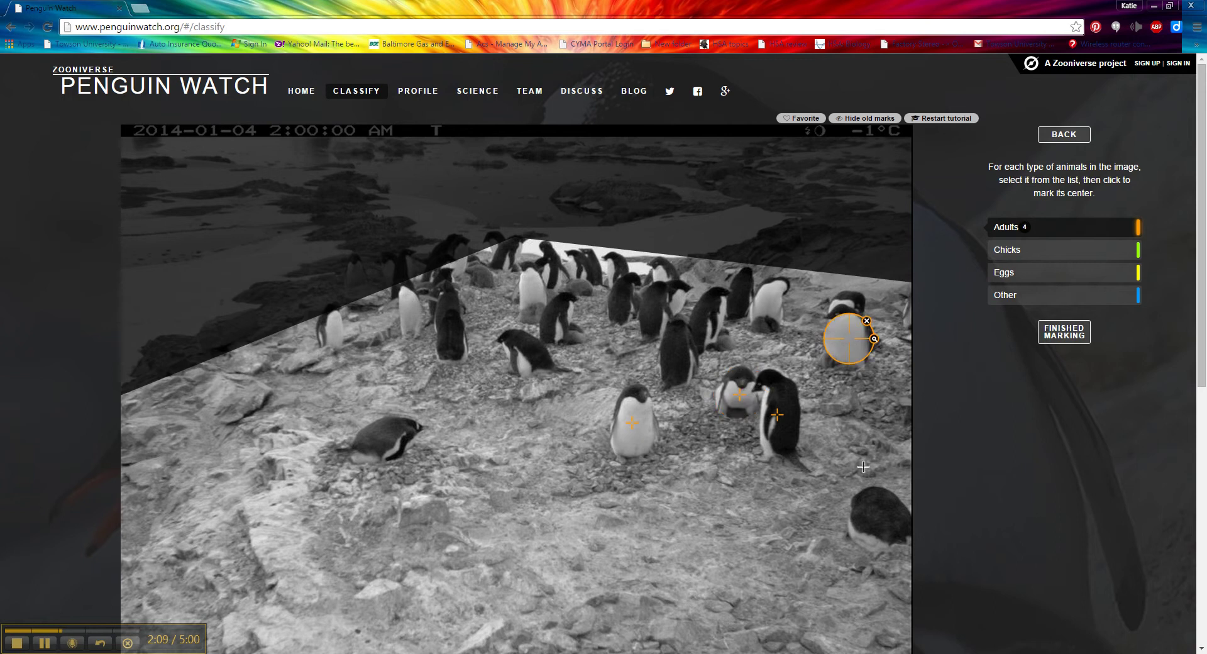
click(878, 515)
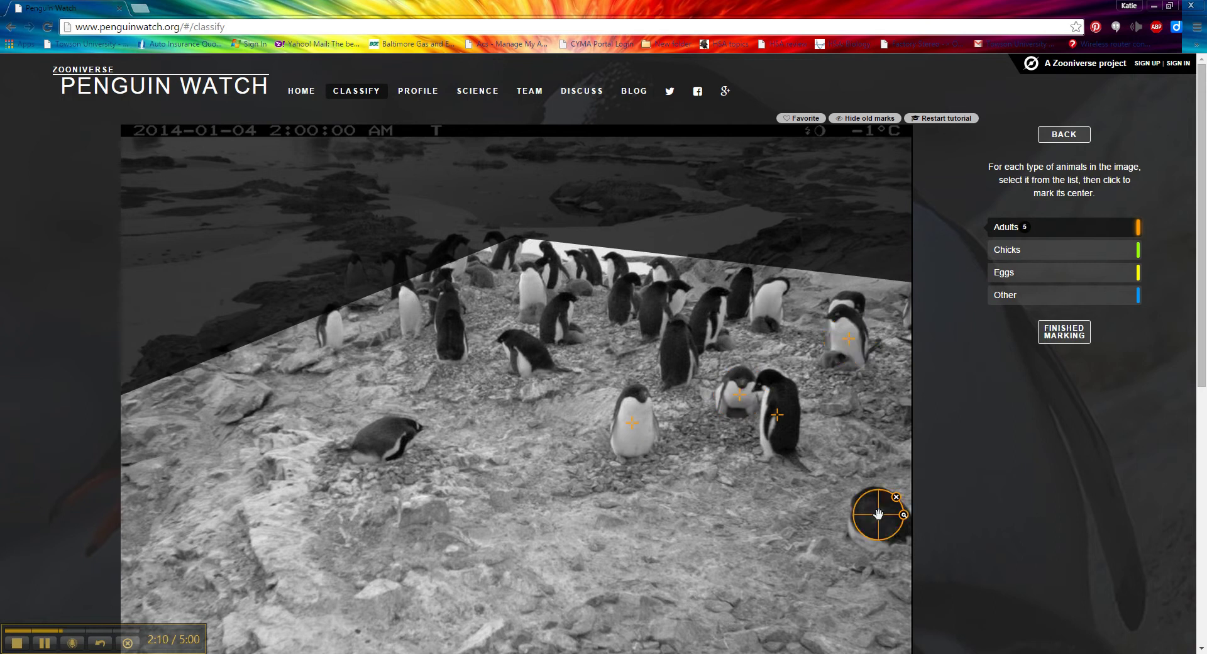
click(378, 443)
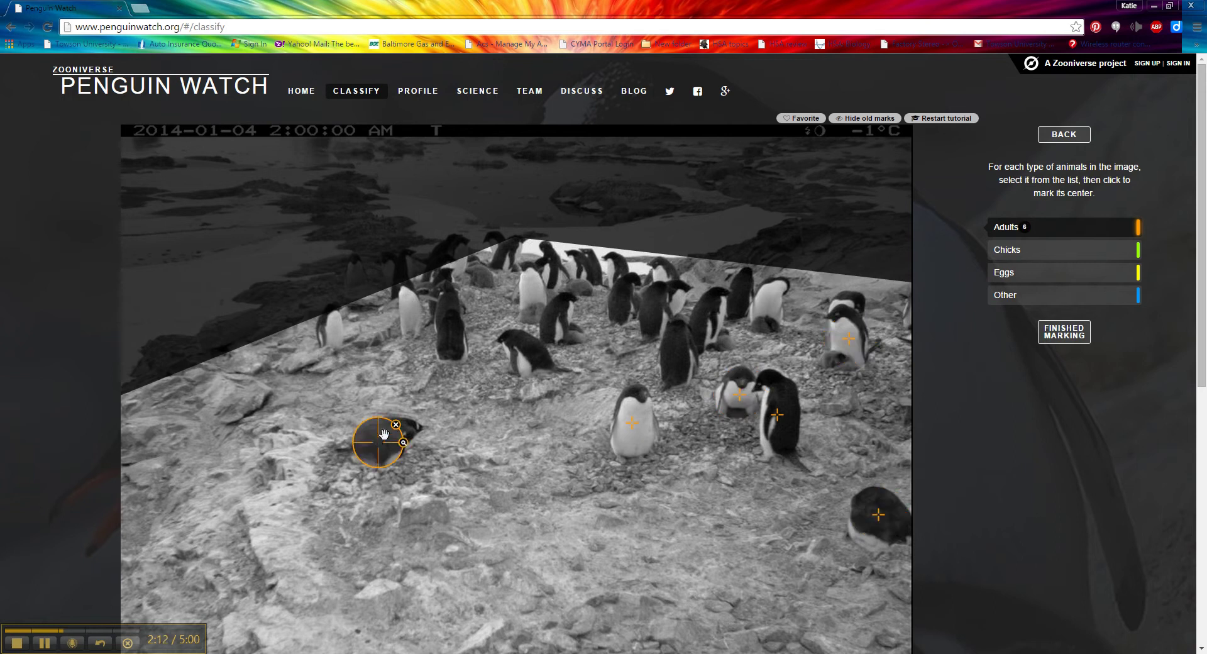
Mark seven adult penguins in the left and left-centre of the colony, removing and re-placing the mark on the one at the back edge
click(449, 334)
click(524, 353)
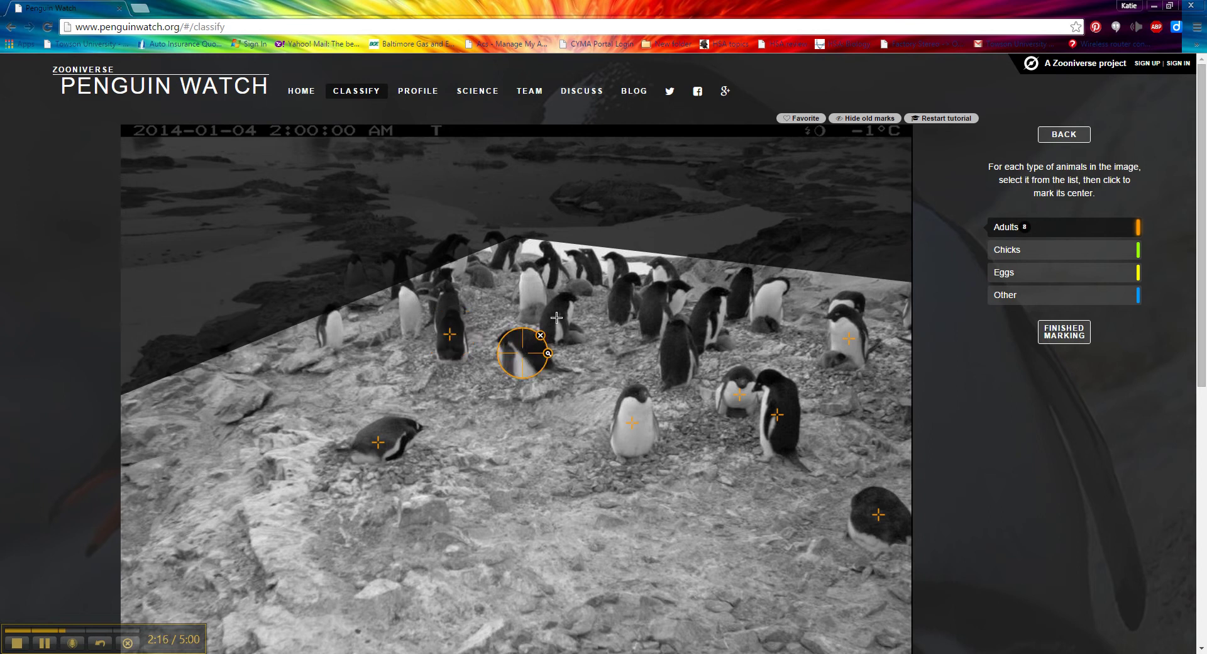
click(557, 317)
click(531, 295)
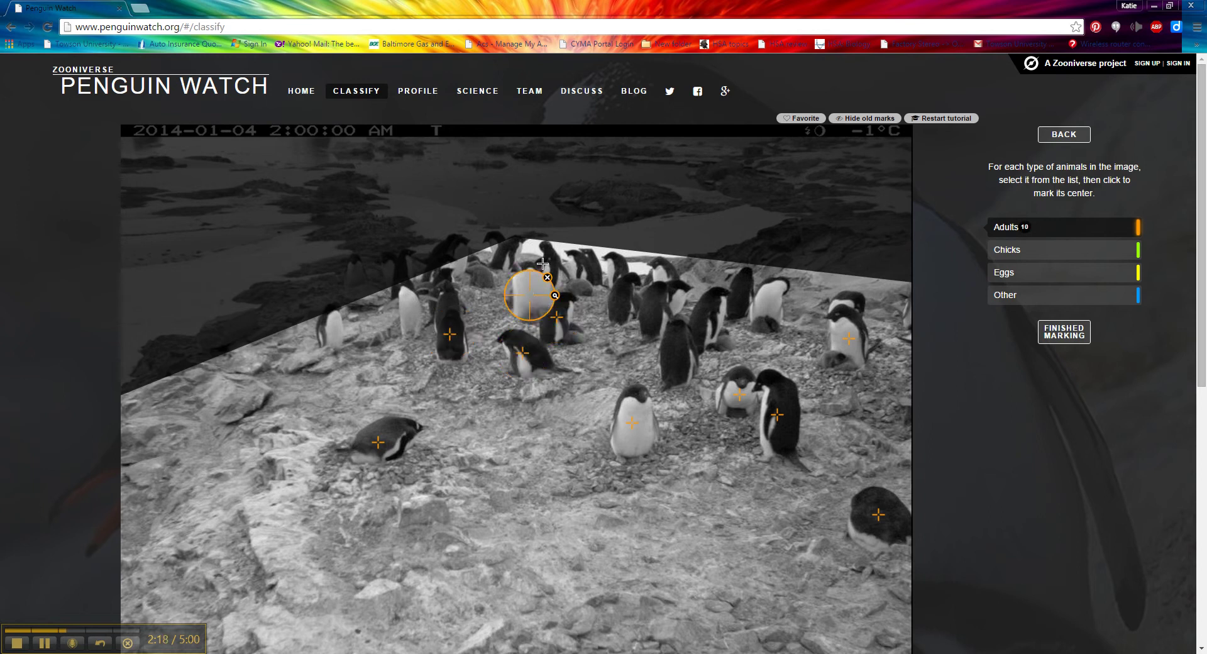
click(550, 265)
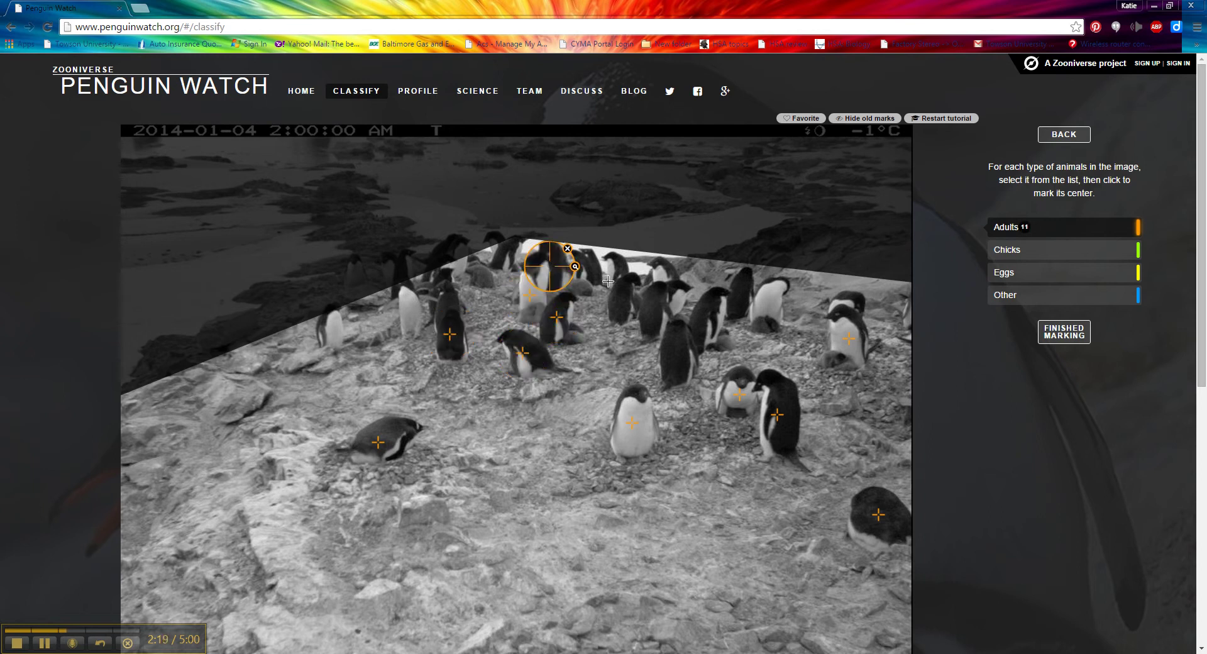
click(567, 249)
click(549, 269)
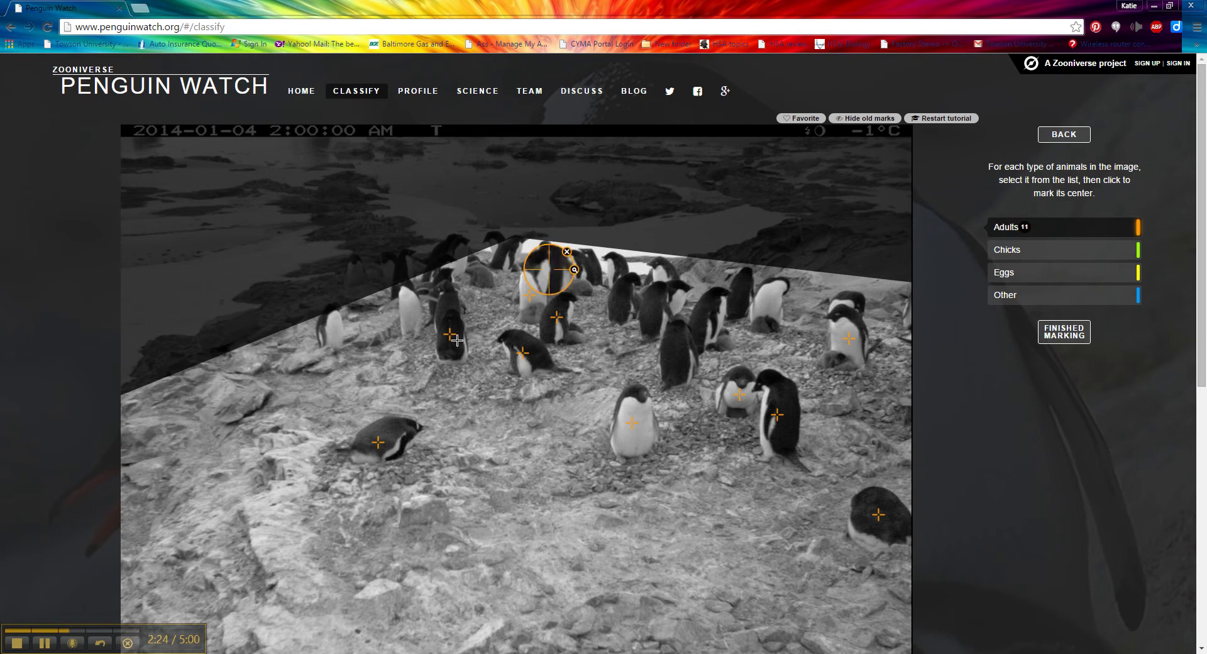
click(409, 313)
click(330, 328)
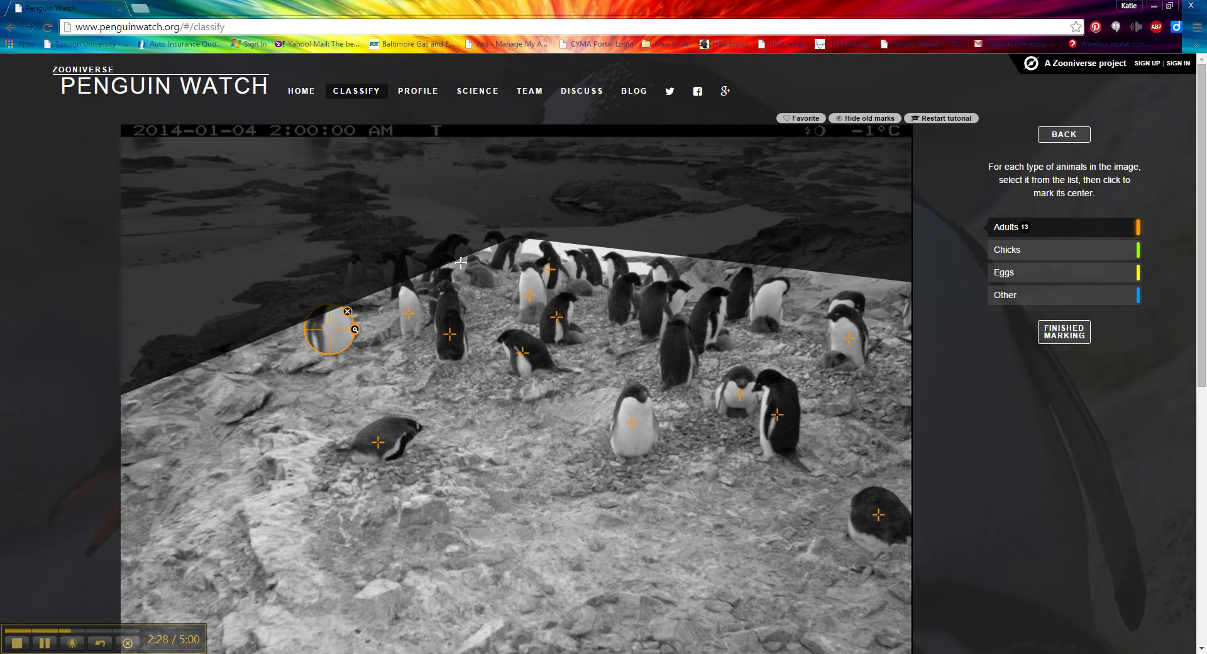
Mark twelve more adults: eleven across the colony's centre, back and right, and one at the shaded edge at the back left
click(580, 268)
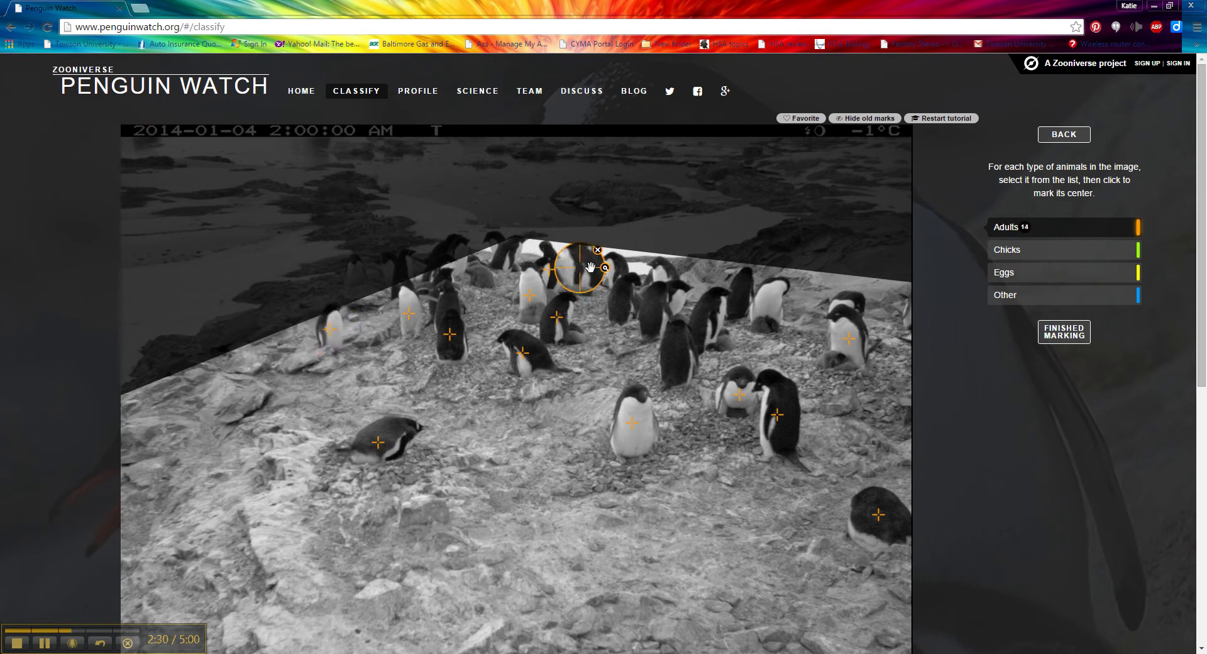
click(617, 270)
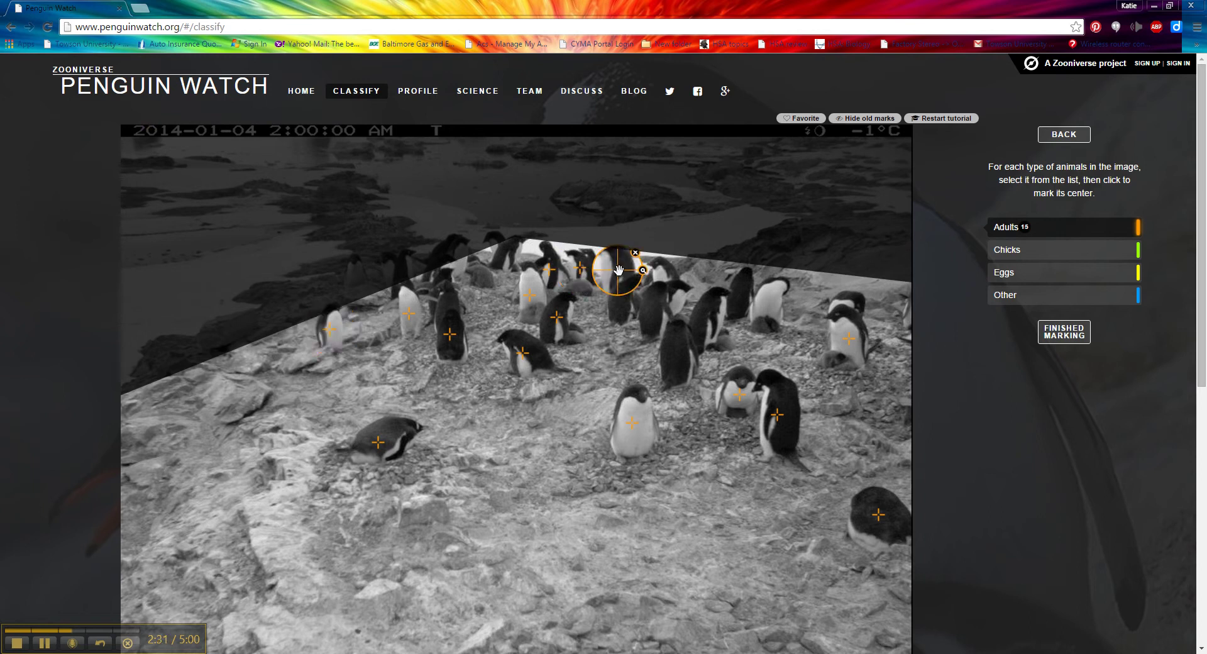
click(620, 299)
click(653, 307)
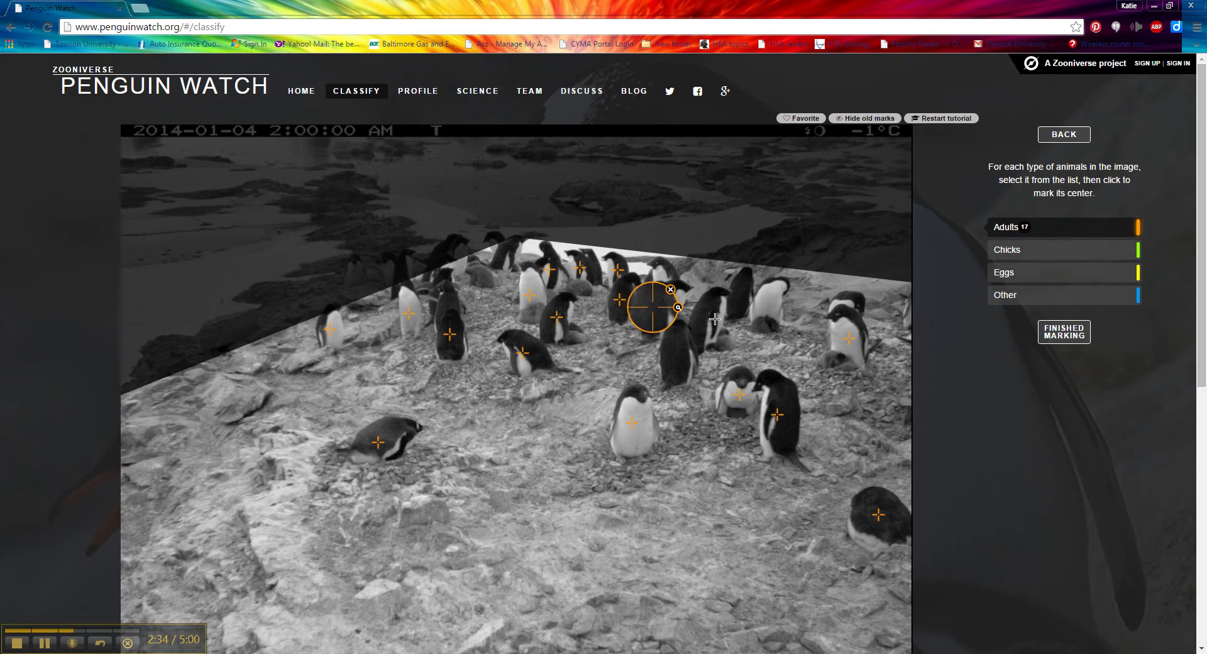
click(712, 317)
click(737, 290)
click(769, 302)
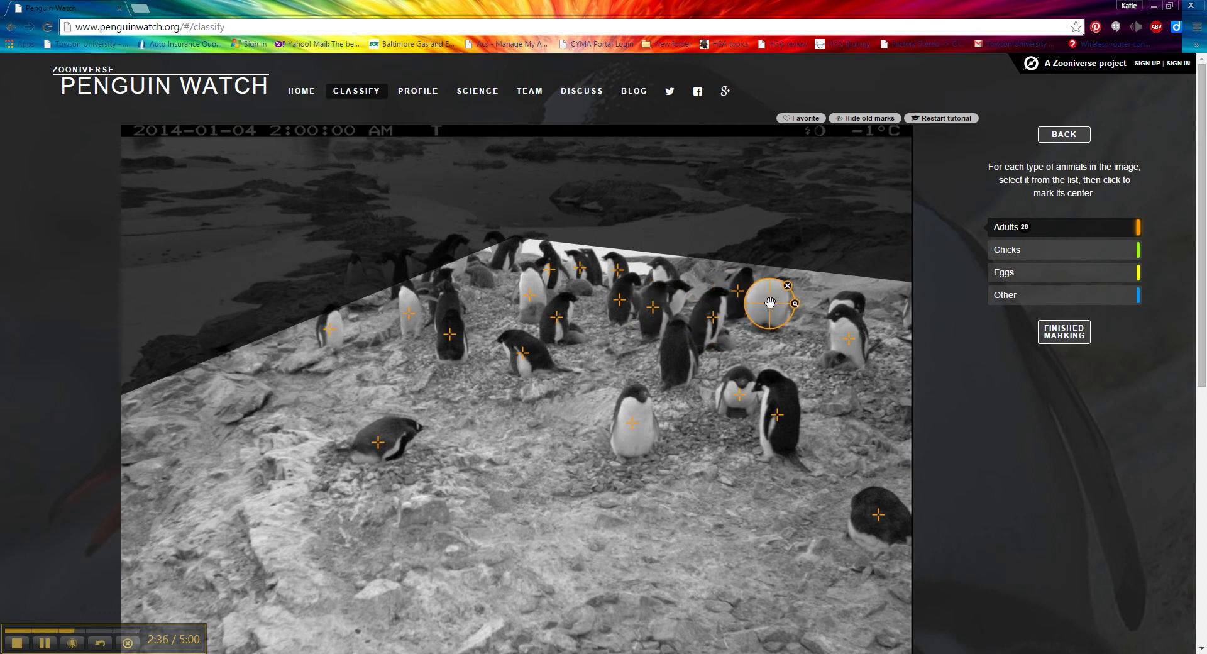
click(682, 355)
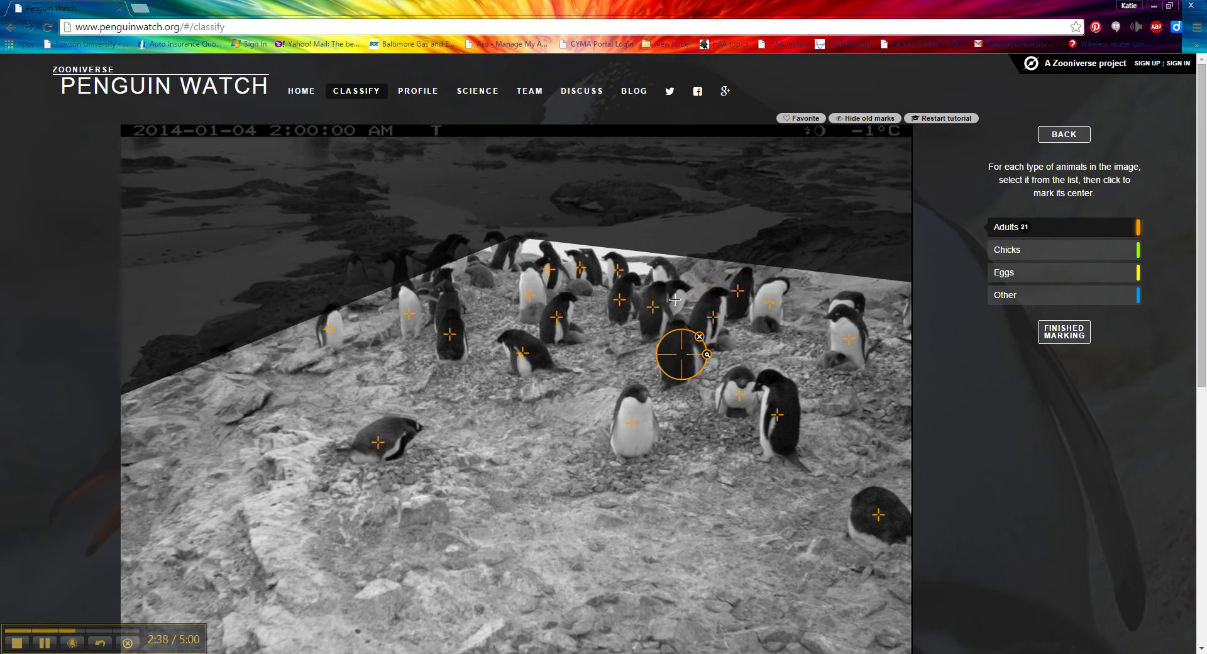
click(673, 299)
click(658, 273)
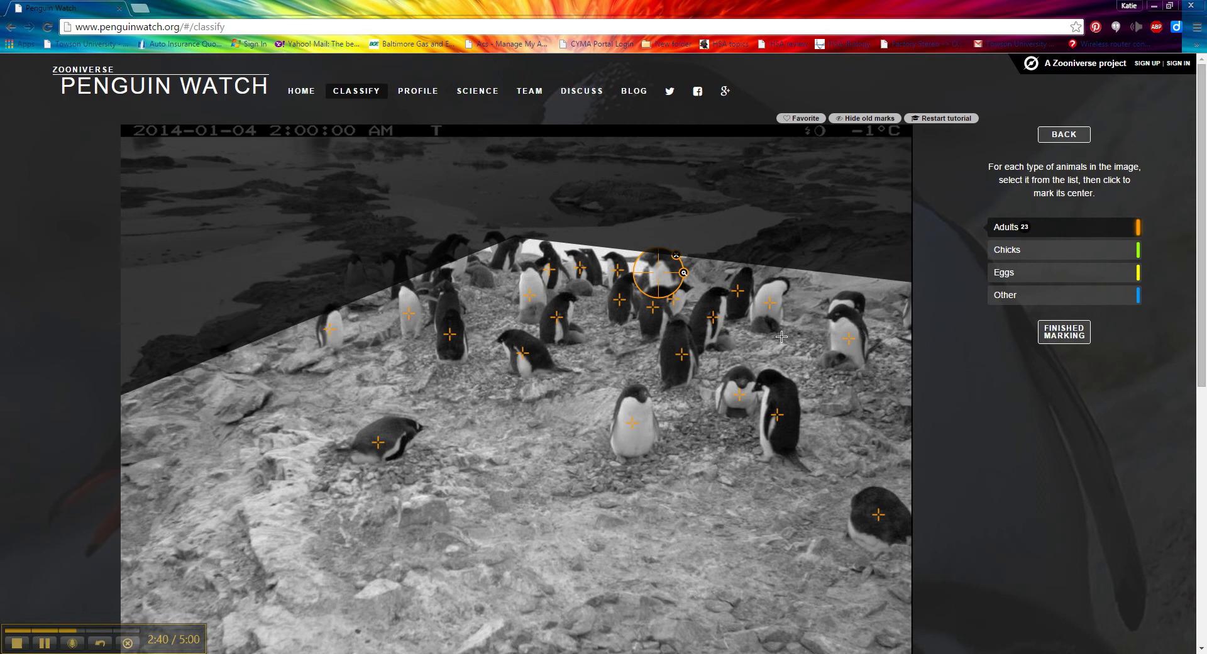
click(843, 303)
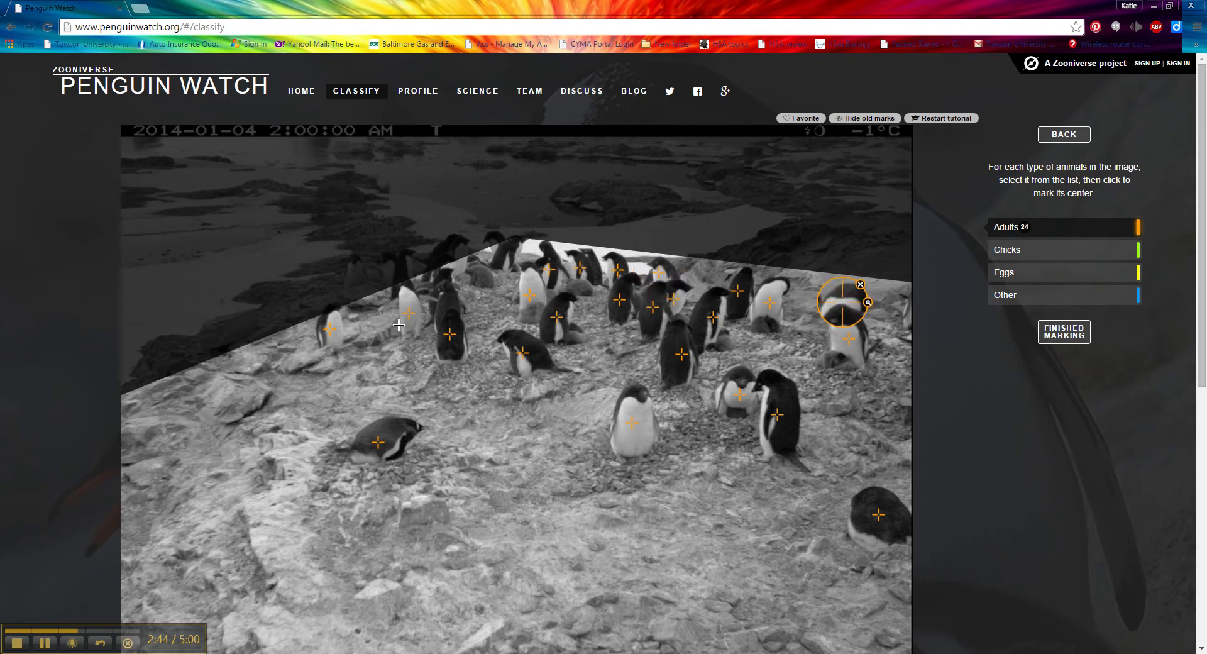
click(458, 265)
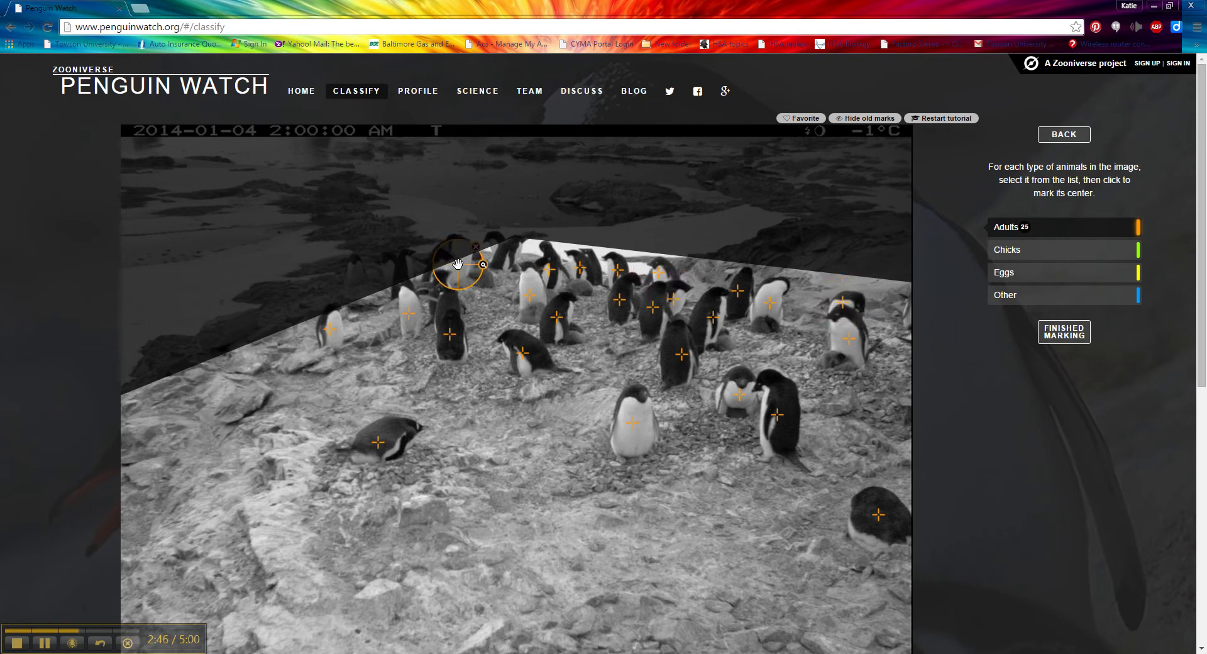
Mark six chicks beside the adults, three in the left-centre of the colony and three towards its right
click(1048, 254)
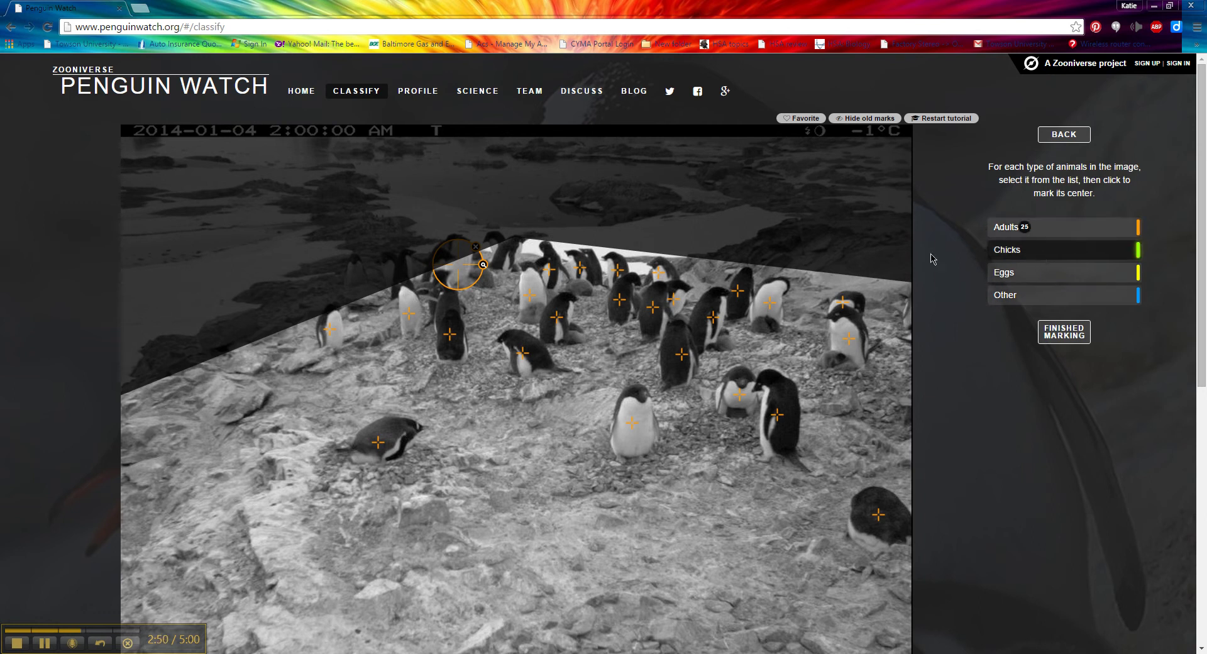
click(577, 287)
click(537, 315)
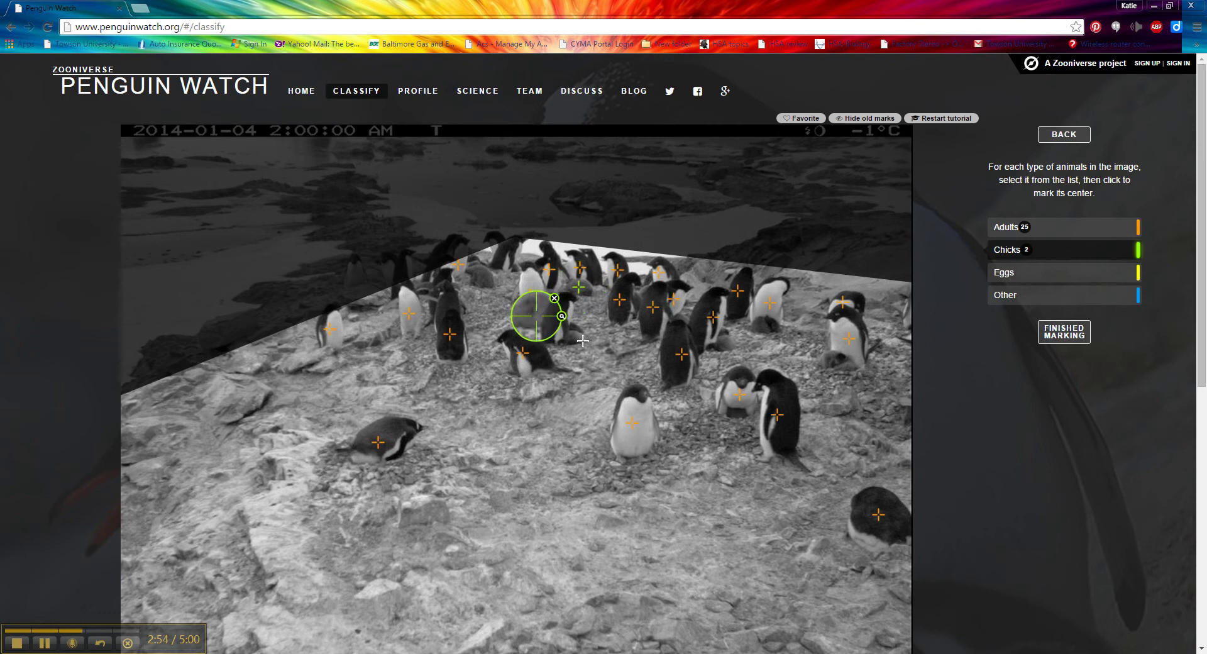
click(574, 338)
click(723, 342)
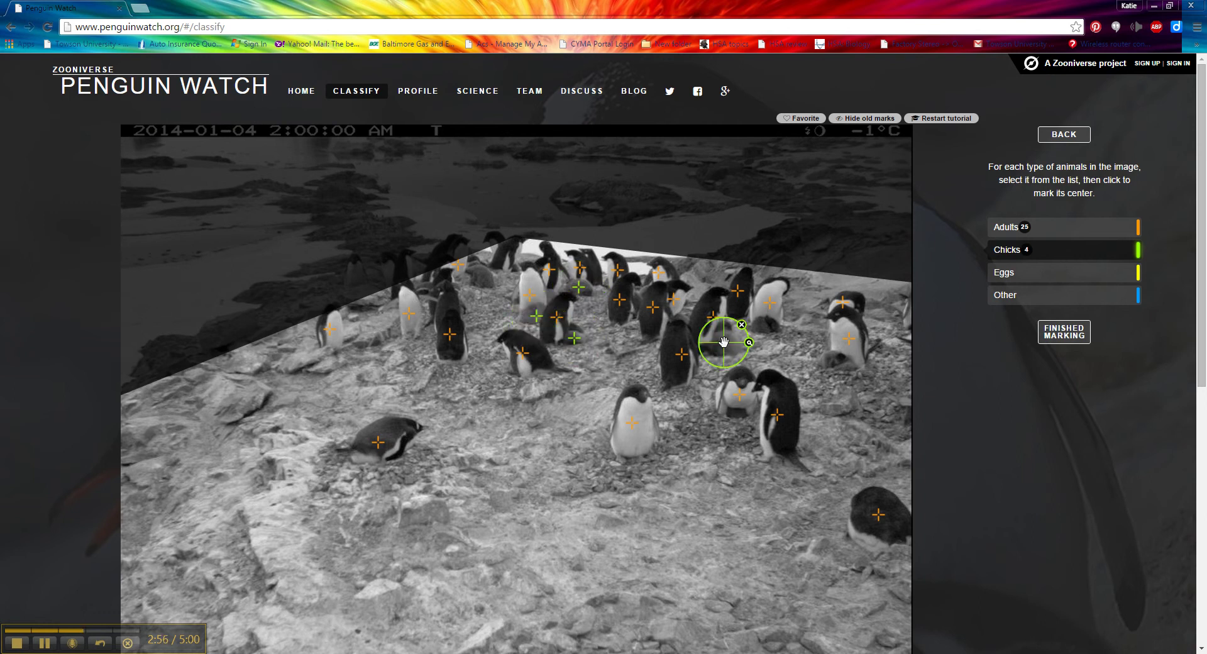
click(763, 324)
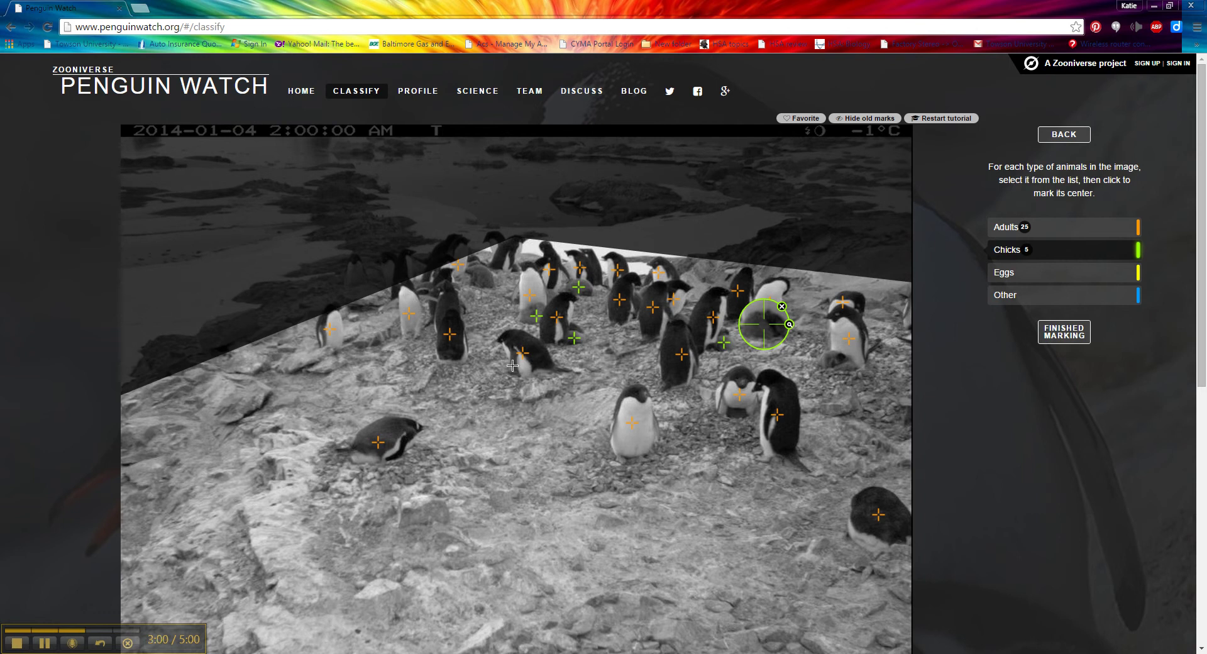
click(830, 359)
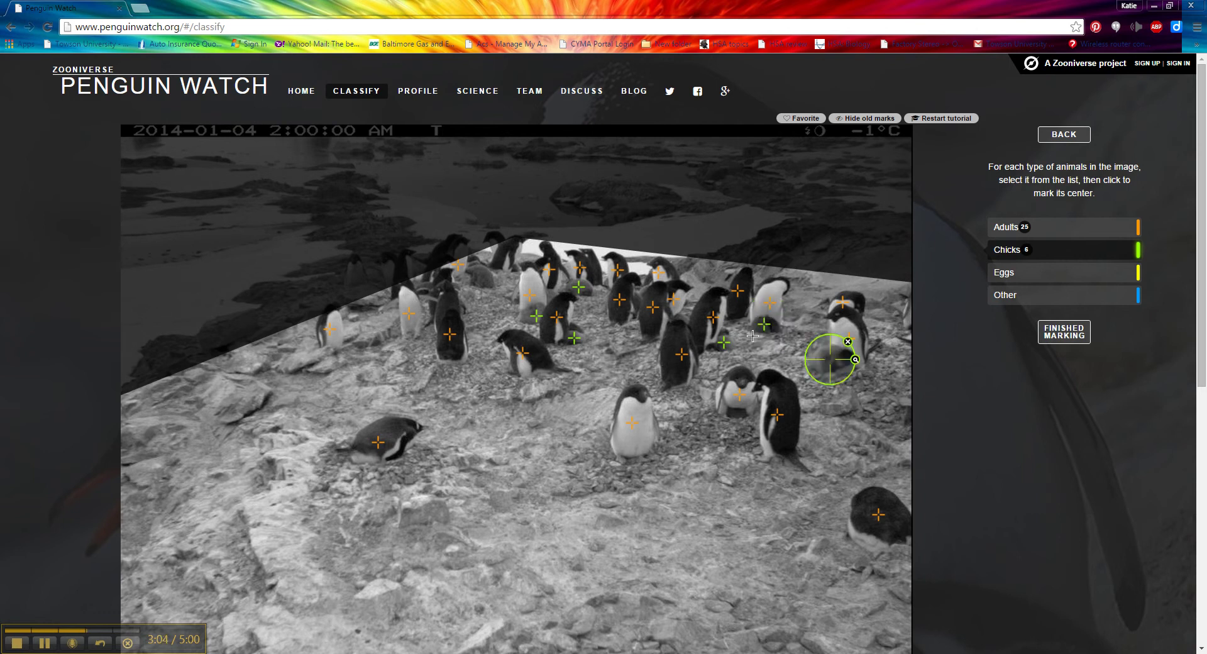
Mark one more chick and one more adult at the back left of the colony
click(1049, 303)
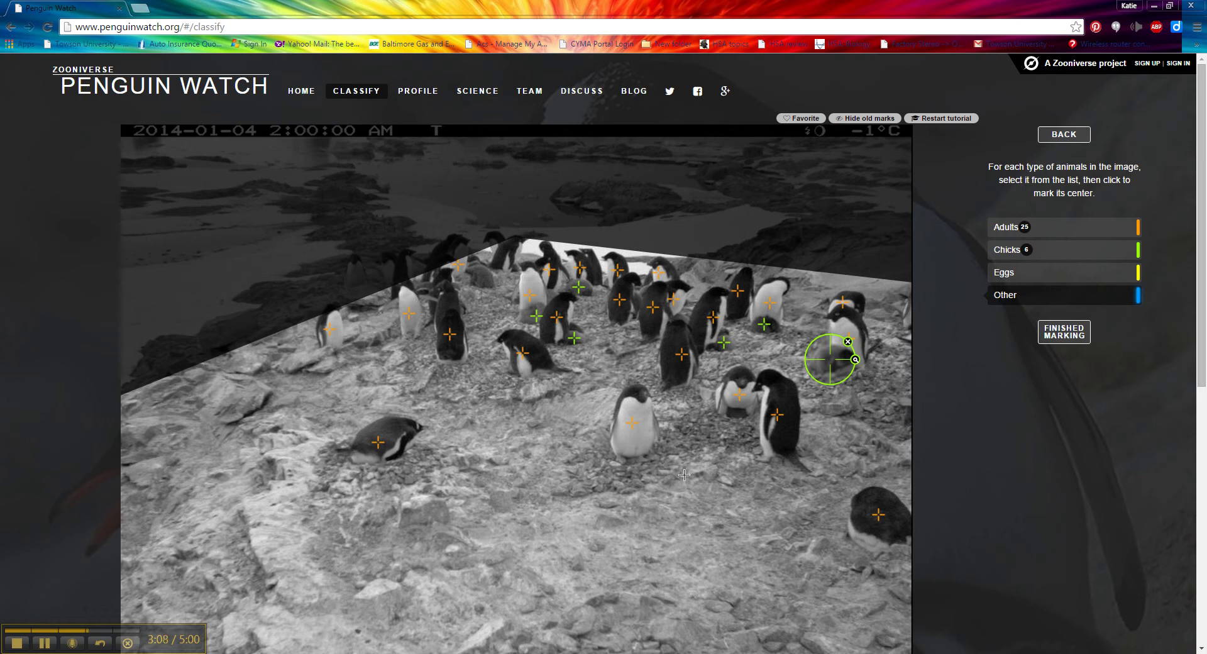
click(1009, 250)
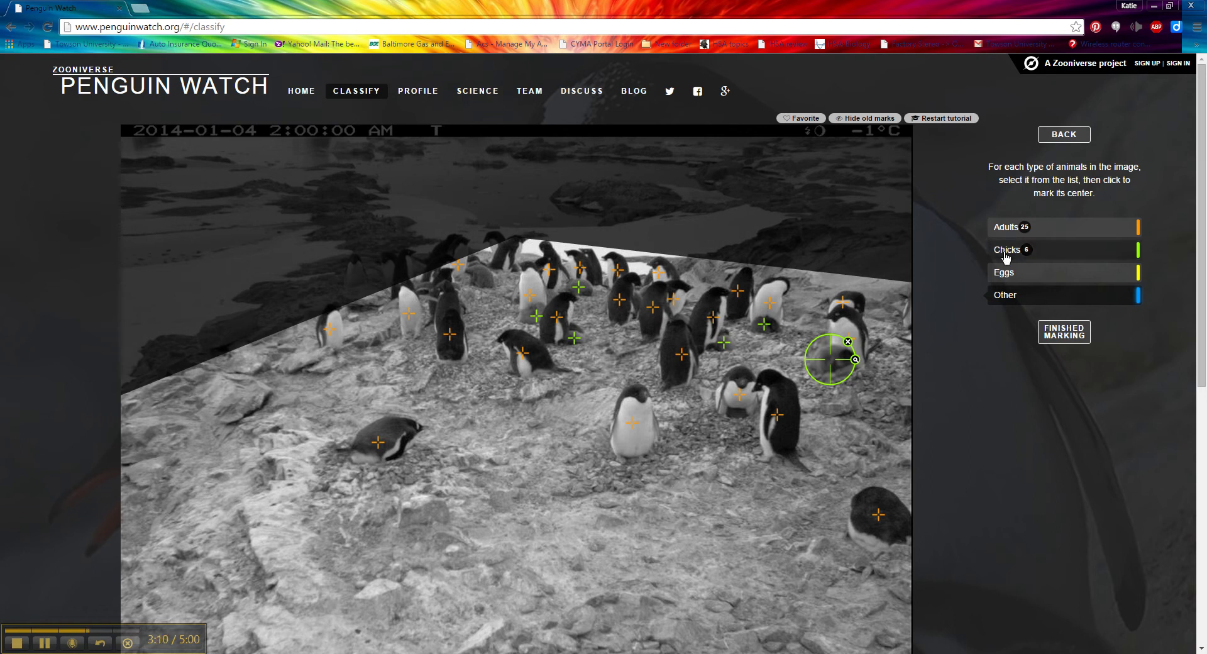
click(480, 278)
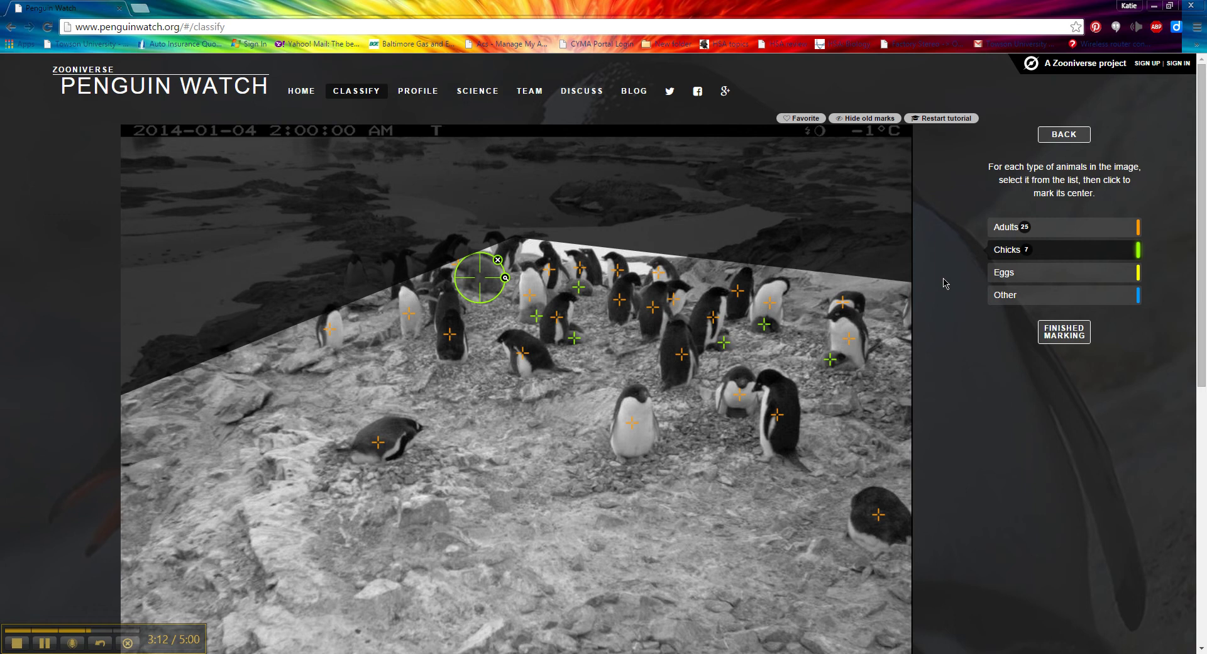
click(1002, 231)
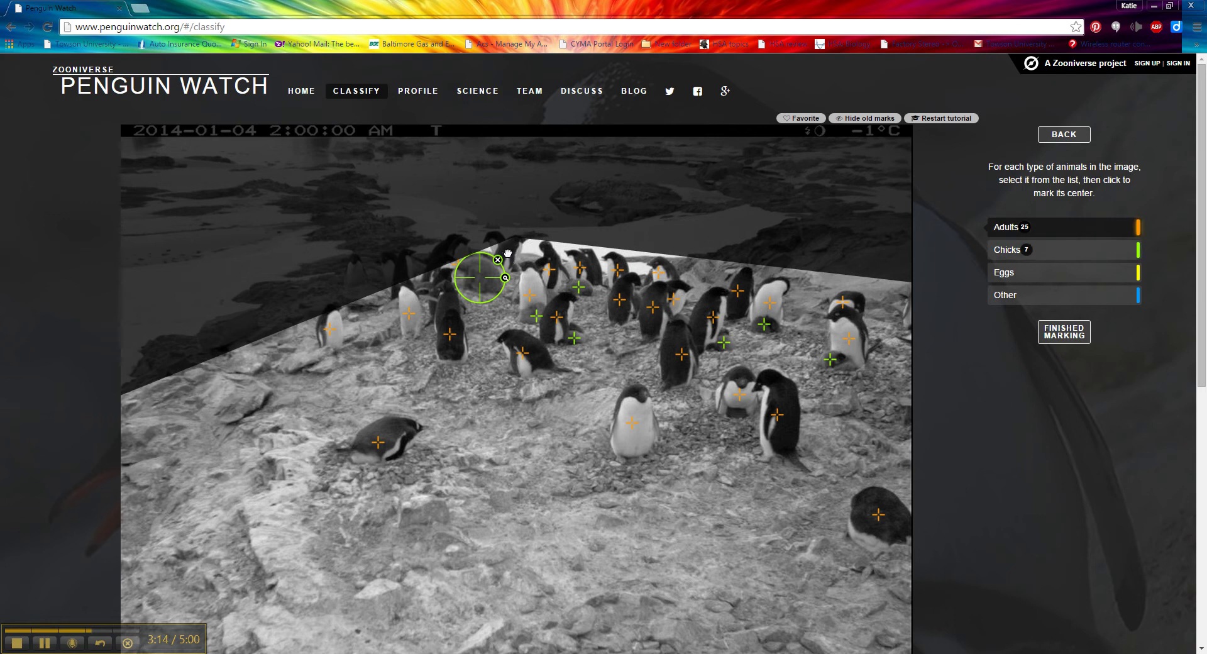
click(508, 252)
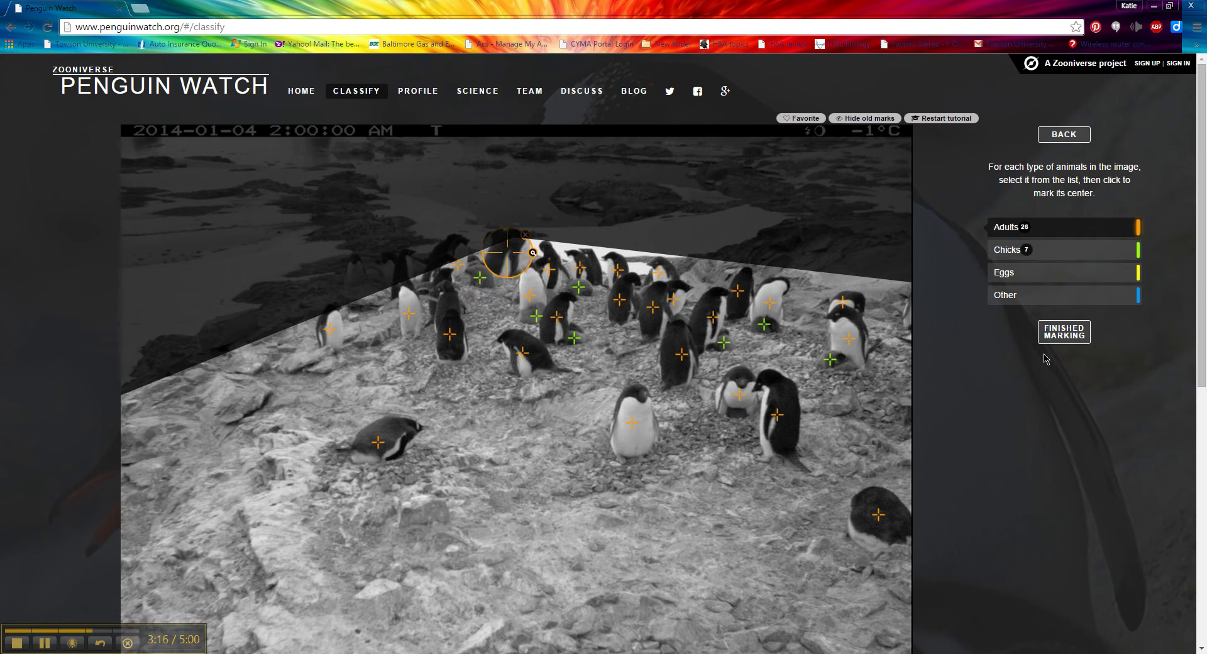
Finish marking, state that every penguin has been marked, submit the classification and decline to talk about the image
click(1056, 335)
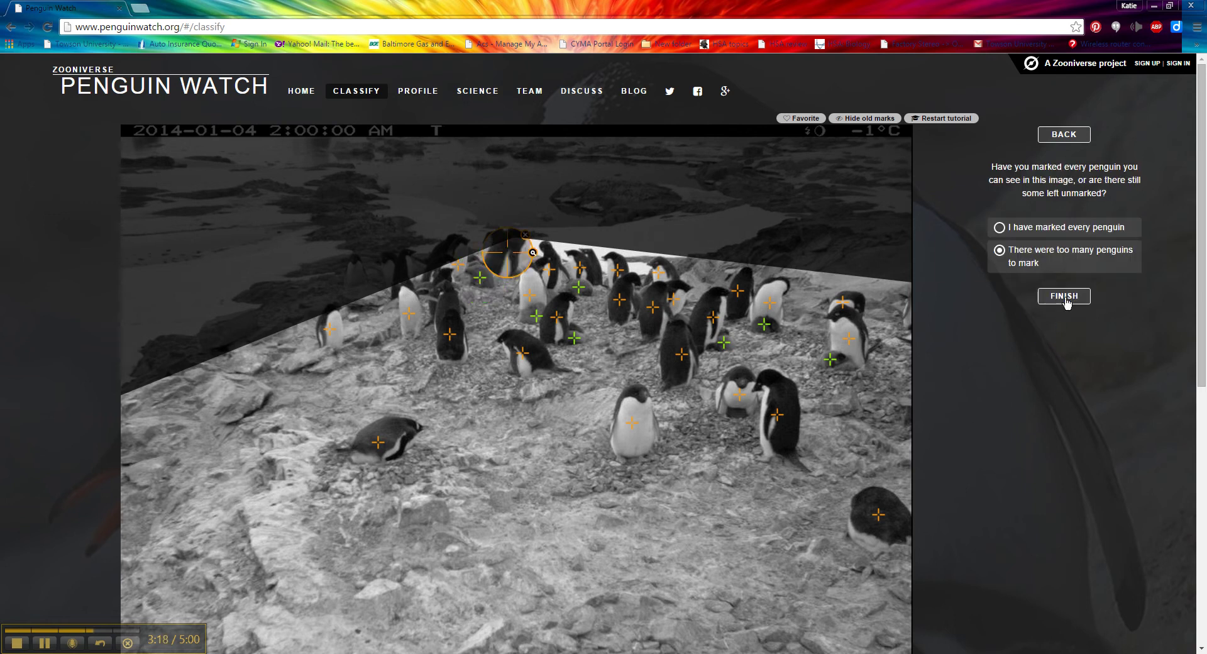
click(999, 229)
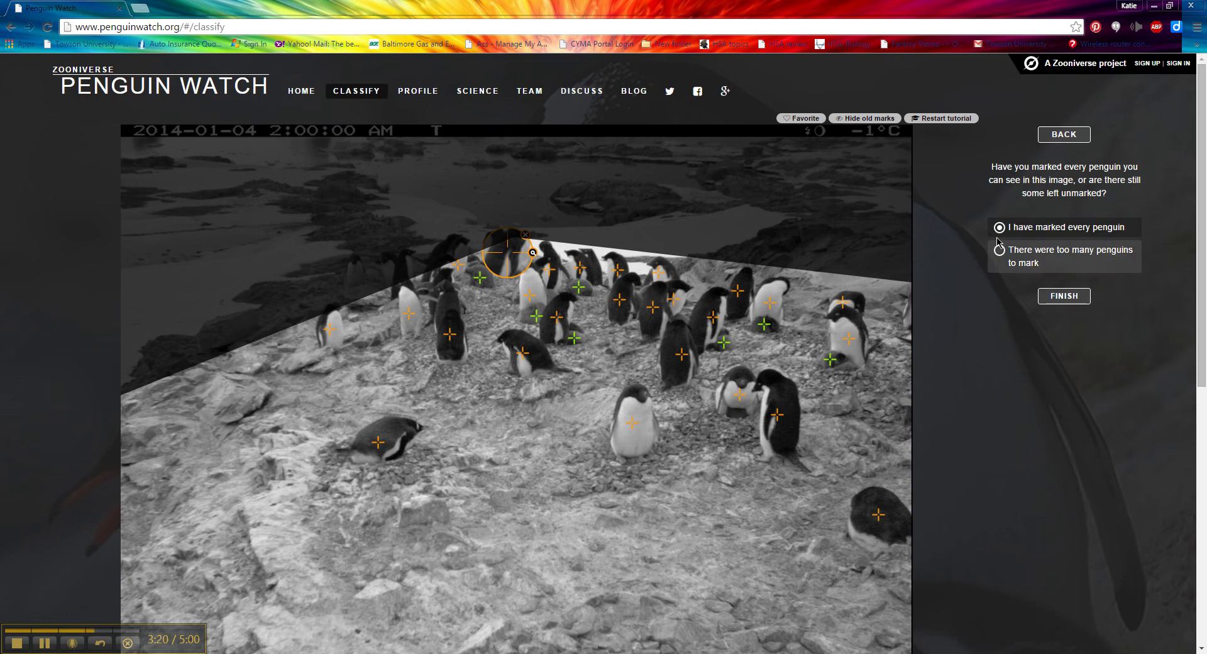
click(1056, 298)
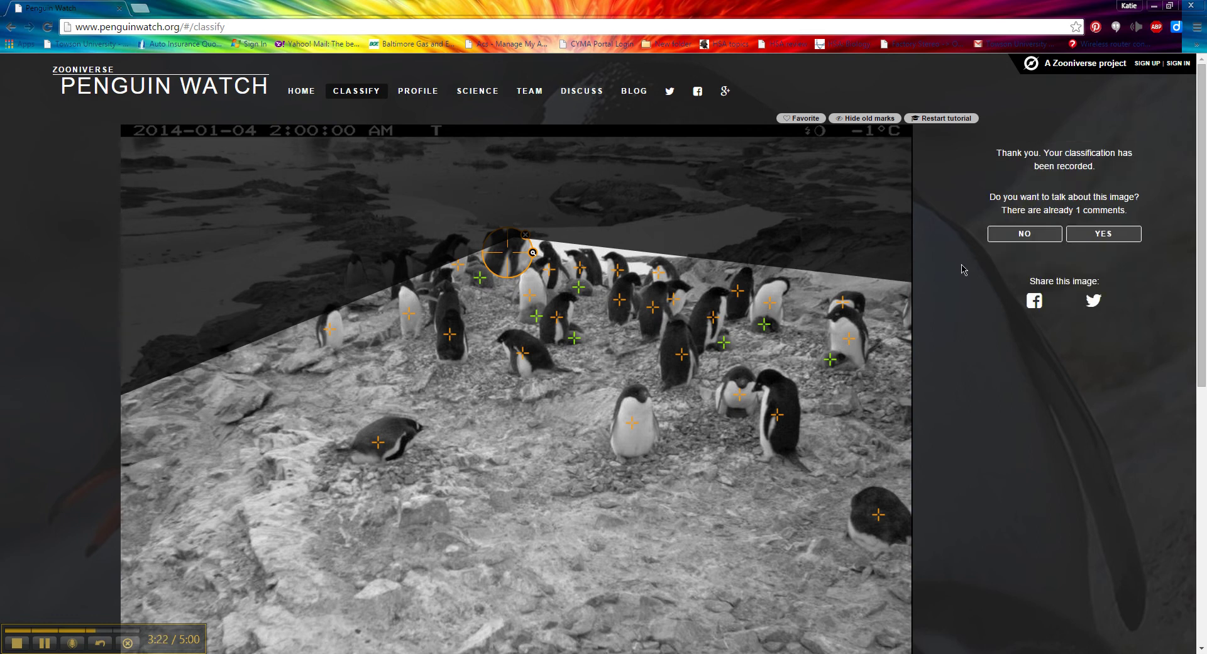
click(1000, 239)
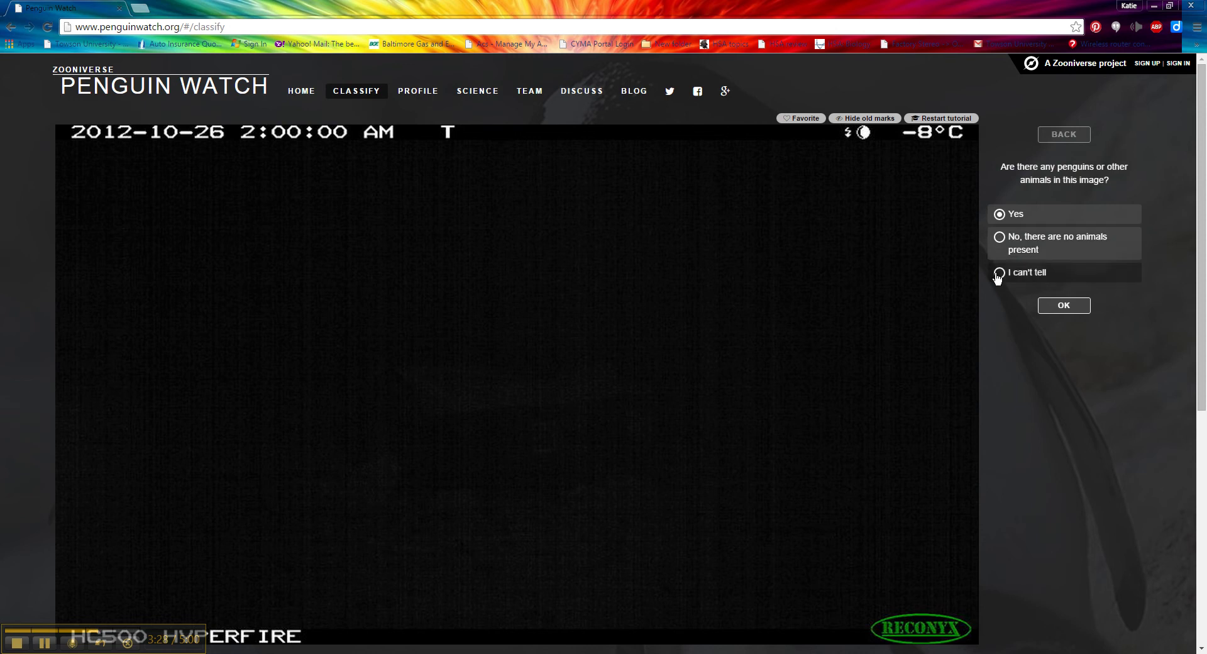
Classify the dark night image as having no animals present and decline to talk about it
click(999, 237)
click(1089, 308)
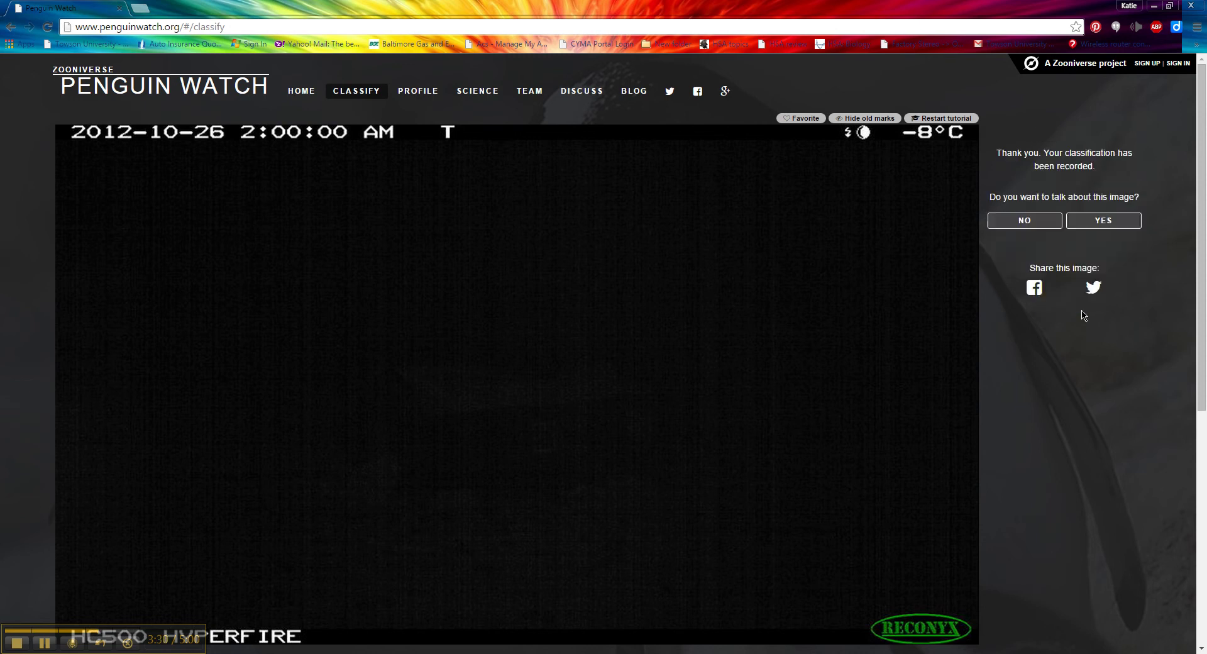
click(1034, 225)
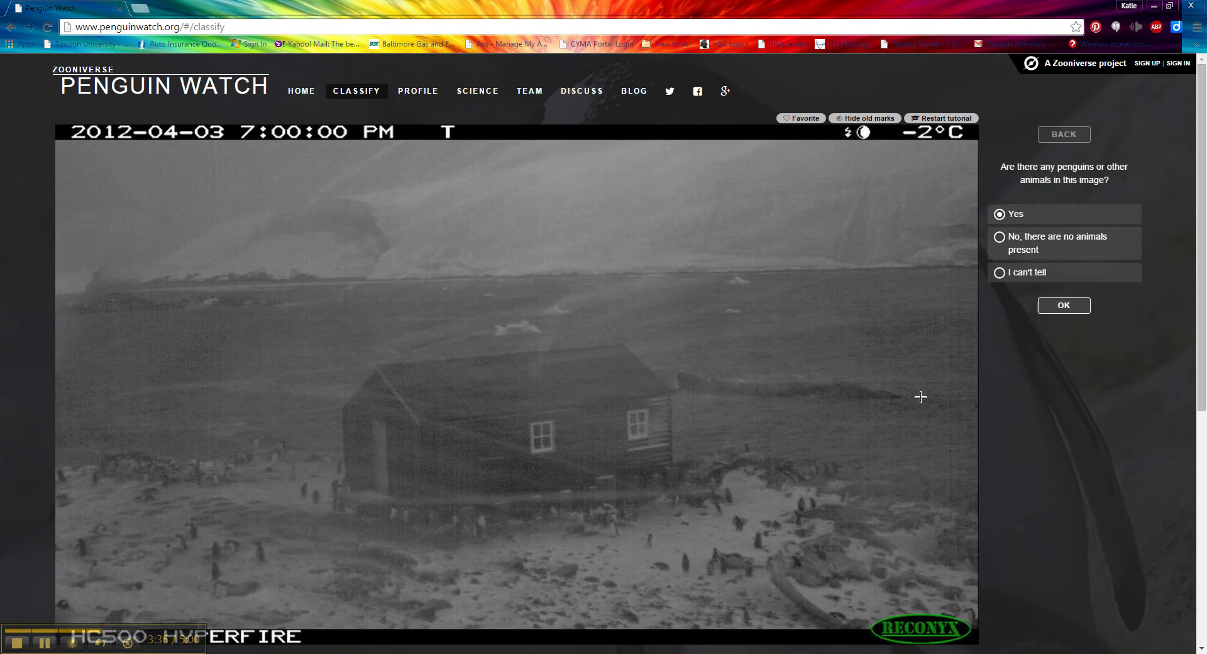
Confirm that animals are present in the hut image, and mark six adults on the ground left of the hut
click(1045, 308)
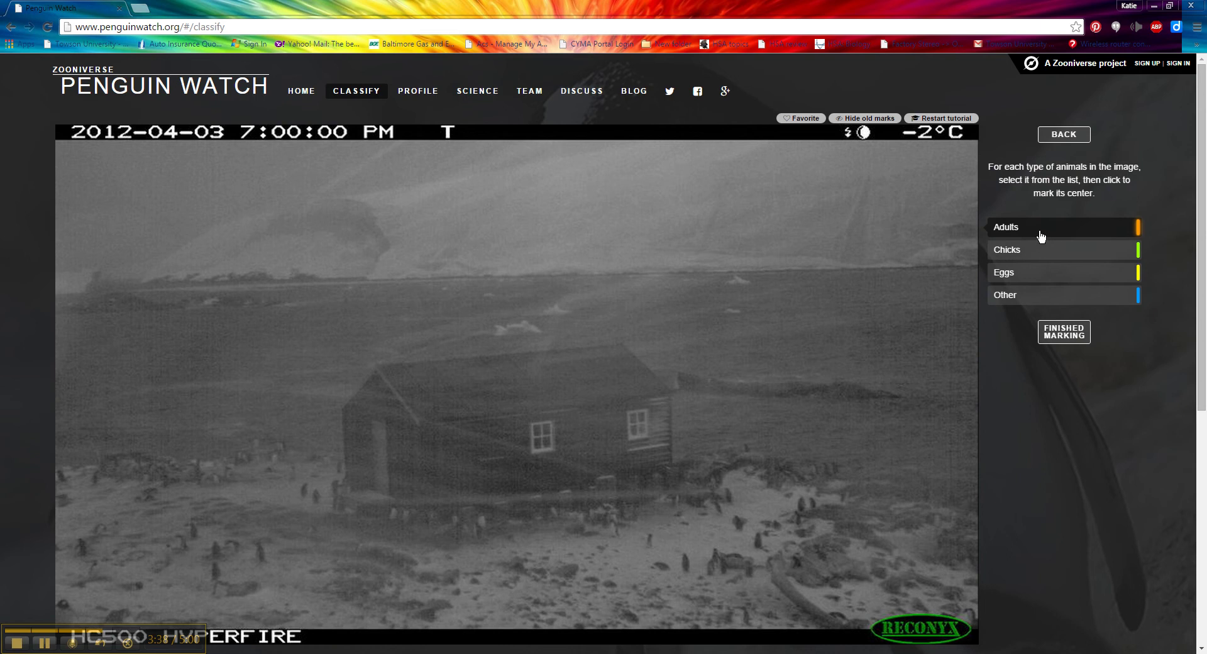
click(216, 573)
click(259, 554)
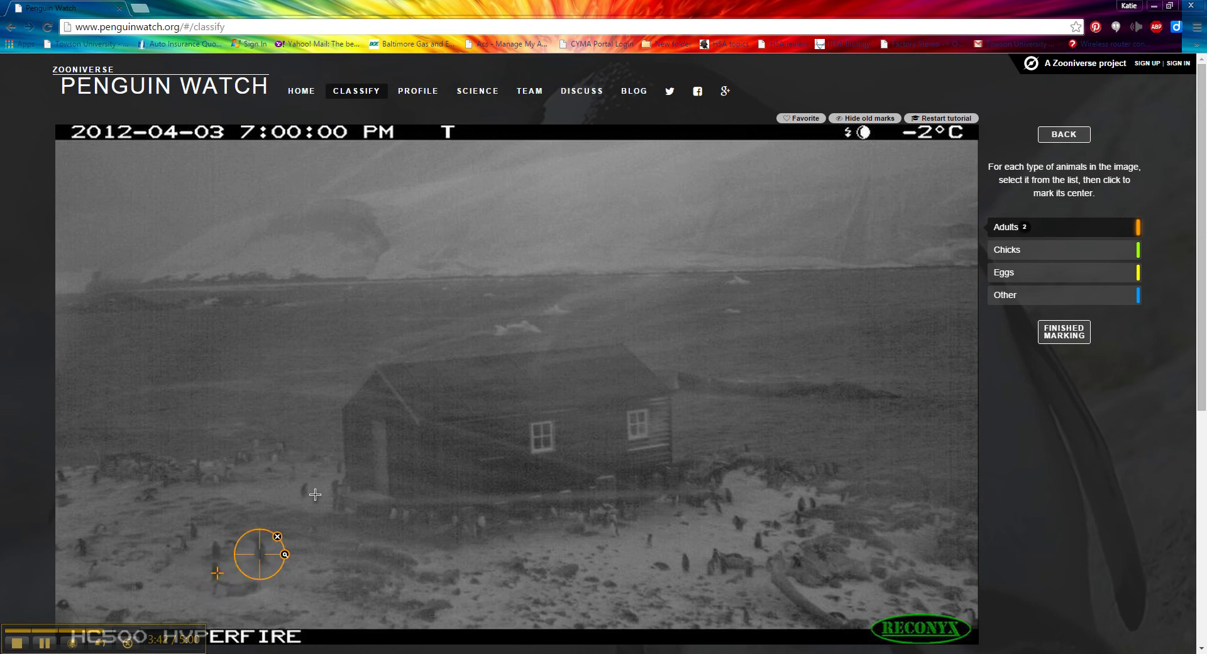
click(315, 496)
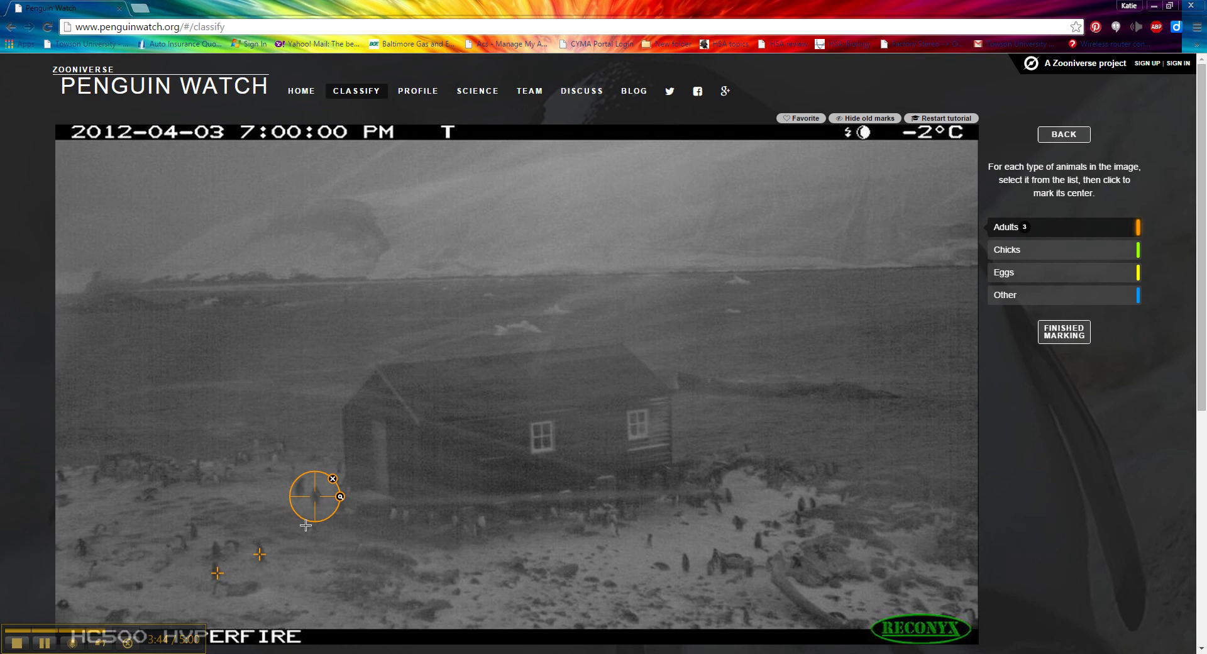
click(217, 549)
click(83, 546)
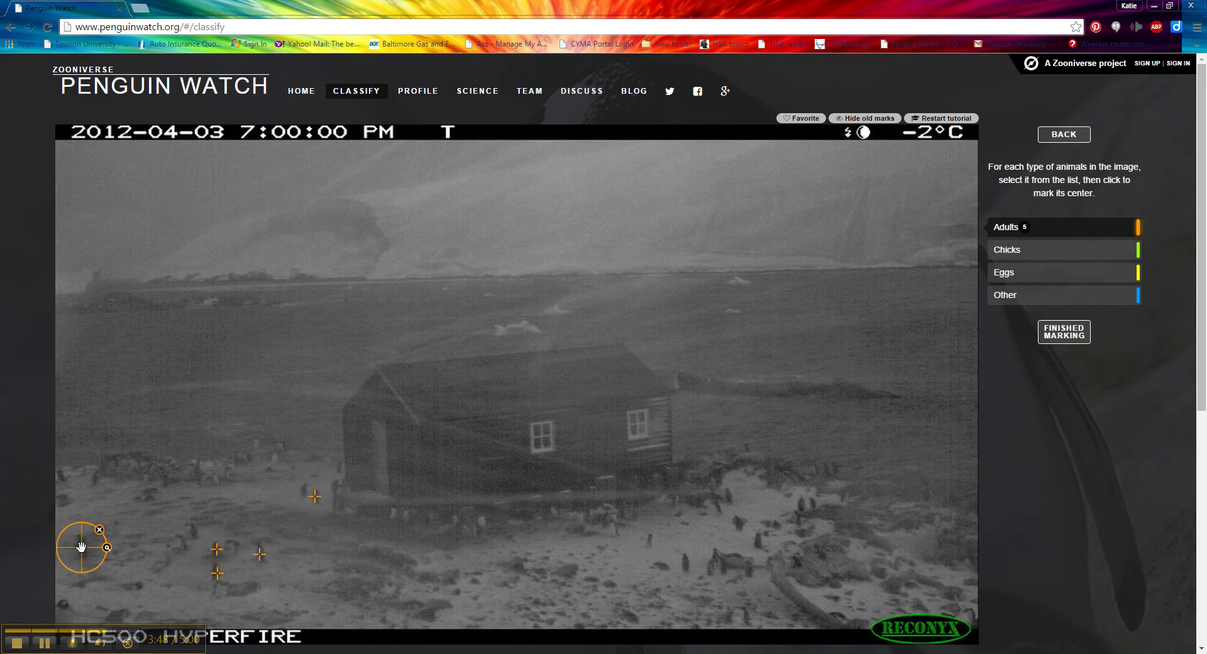
click(304, 488)
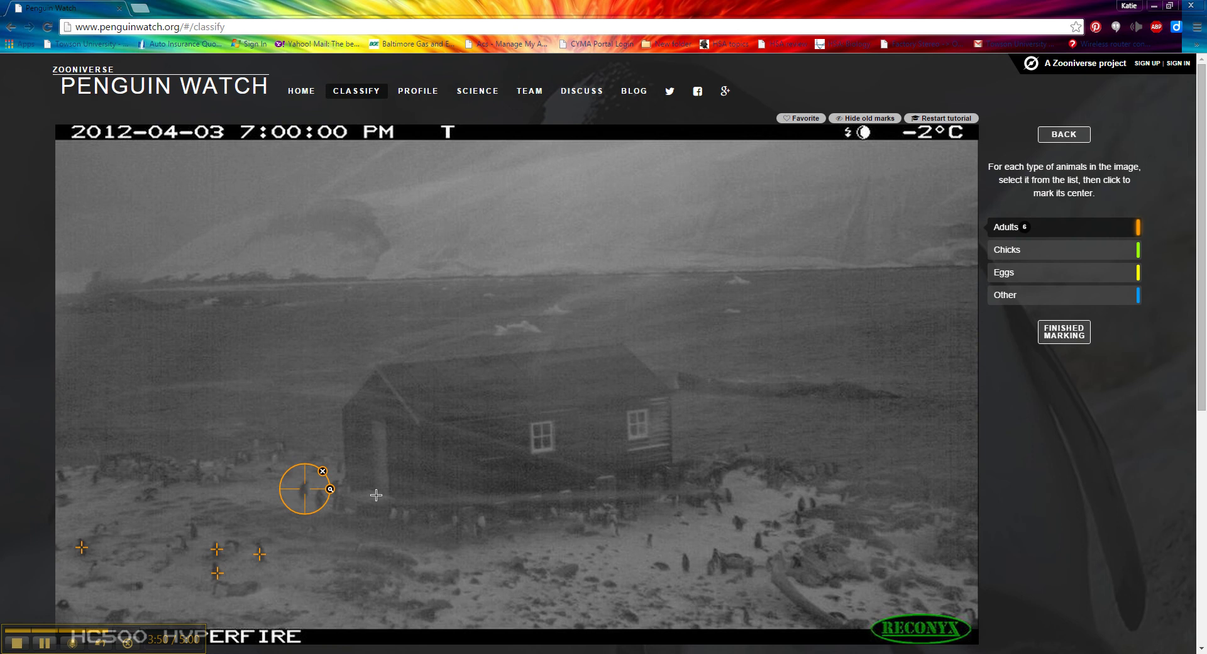
Mark seven adult penguins on the snowy ground in front of and to the right of the hut
click(687, 564)
mouse_move(691, 563)
mouse_down()
mouse_move(630, 559)
mouse_move(721, 557)
mouse_move(693, 562)
mouse_up()
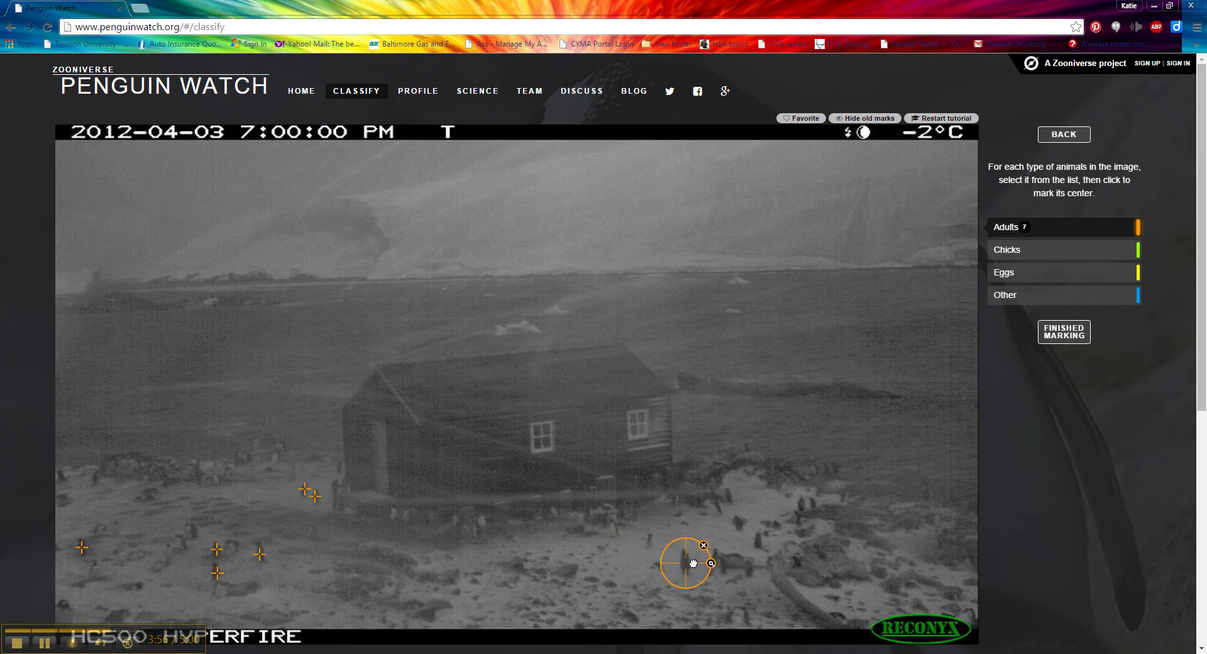
click(649, 541)
click(717, 507)
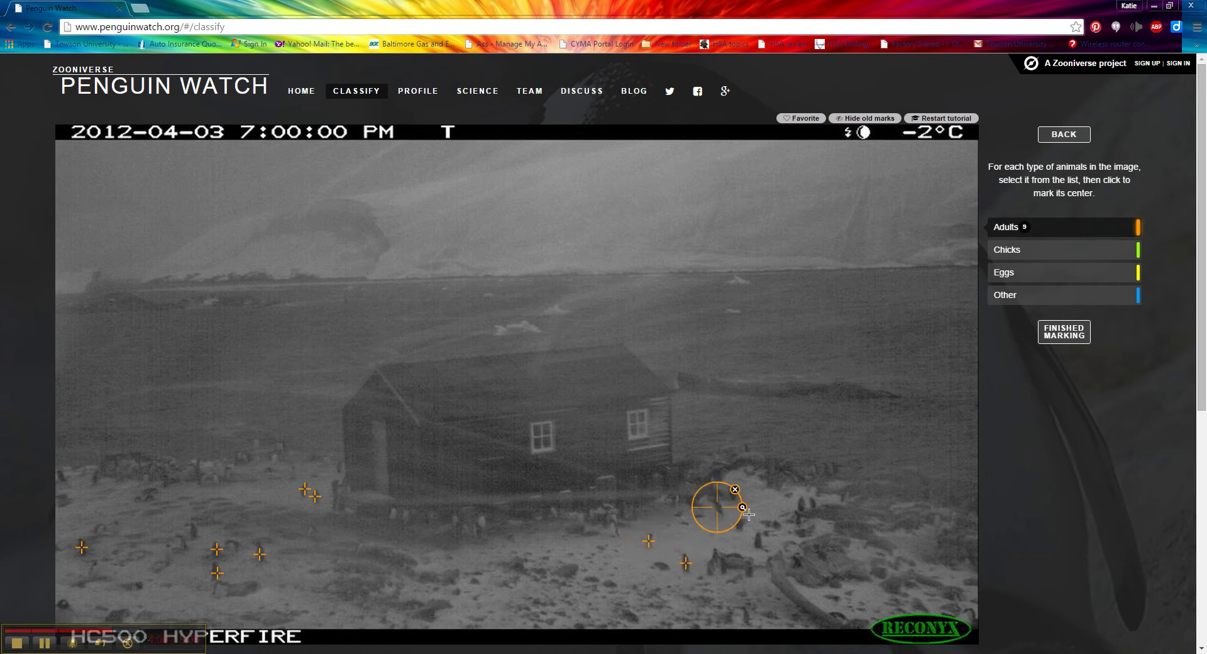
click(759, 542)
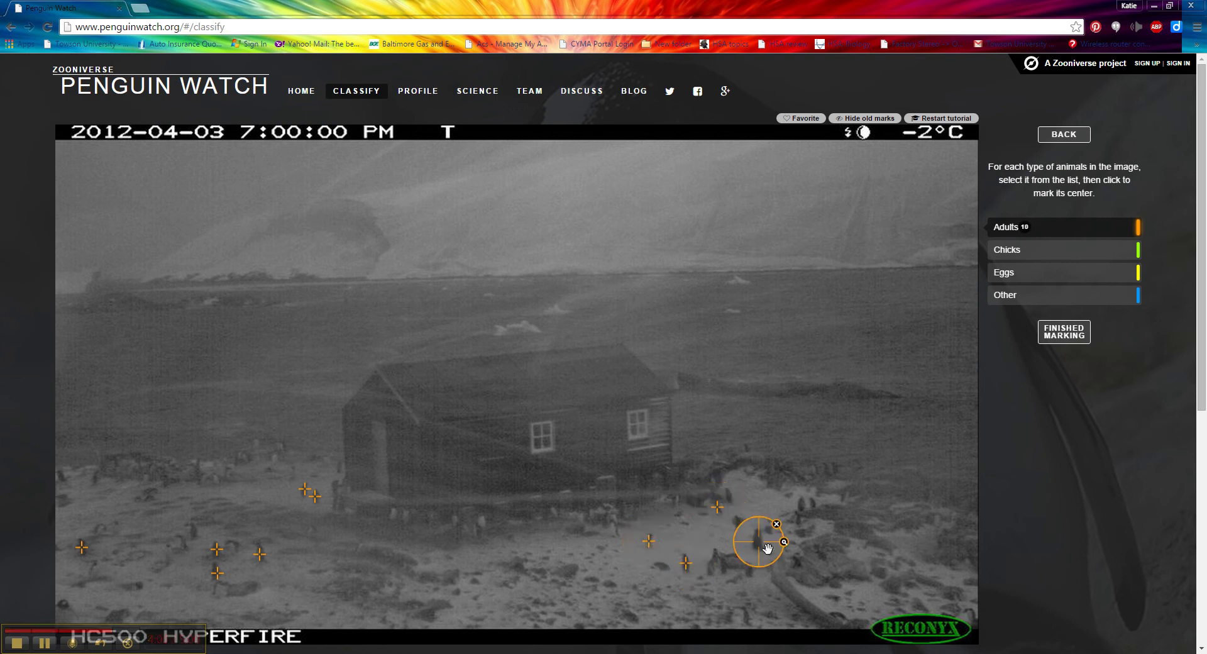
click(799, 563)
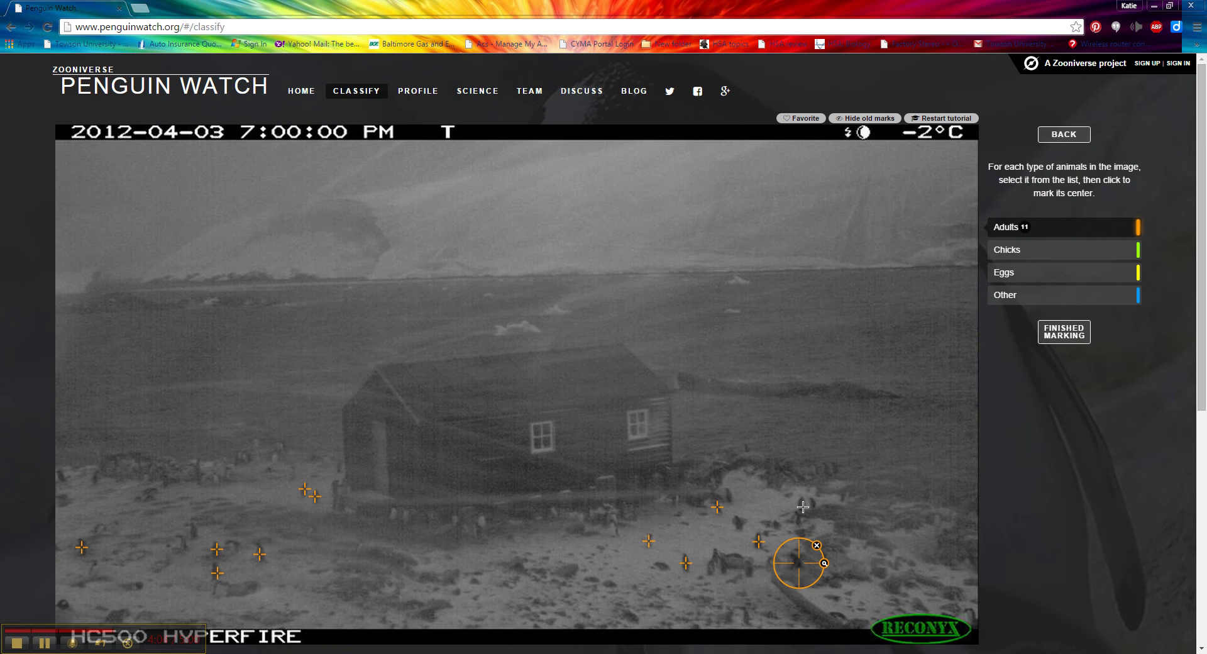
click(799, 504)
click(738, 524)
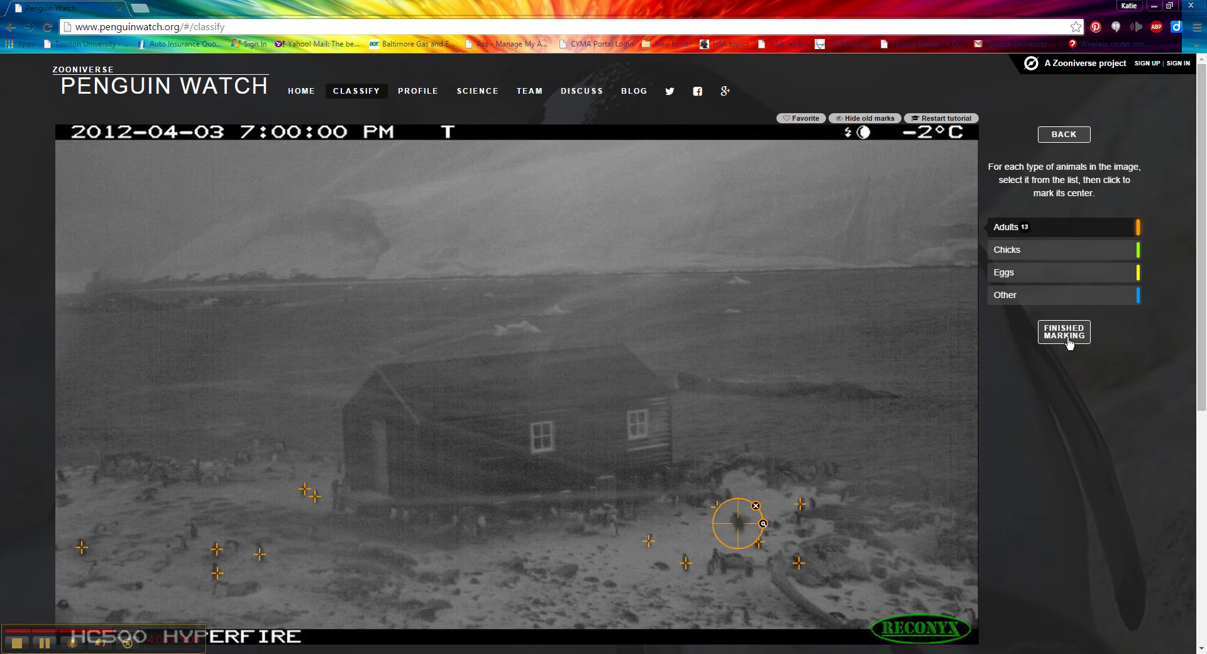
Finish marking, submit the hut image with the answer that there were too many penguins to mark, and decline to talk about it
click(1068, 338)
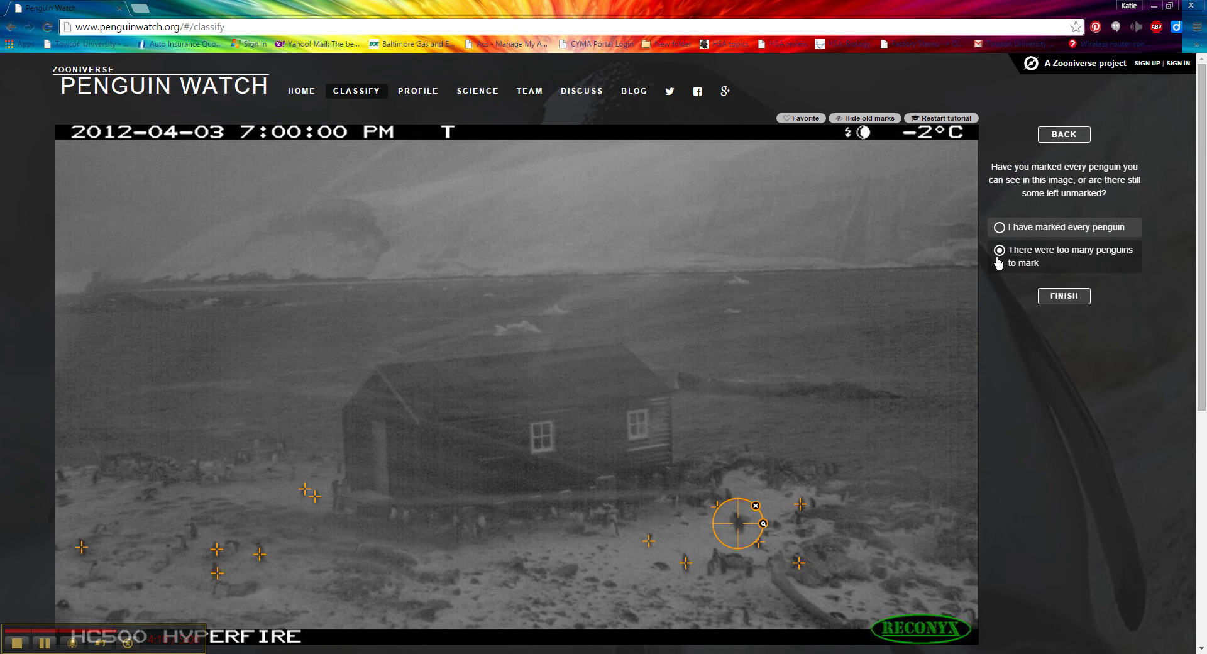
click(1067, 300)
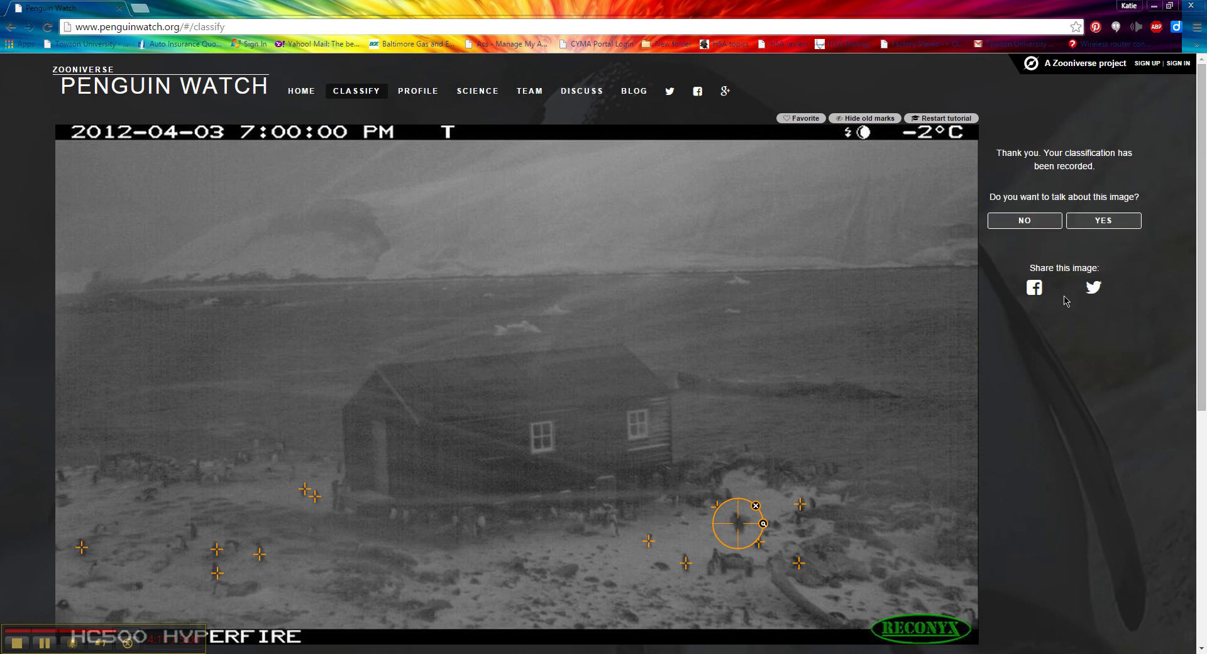
click(1027, 225)
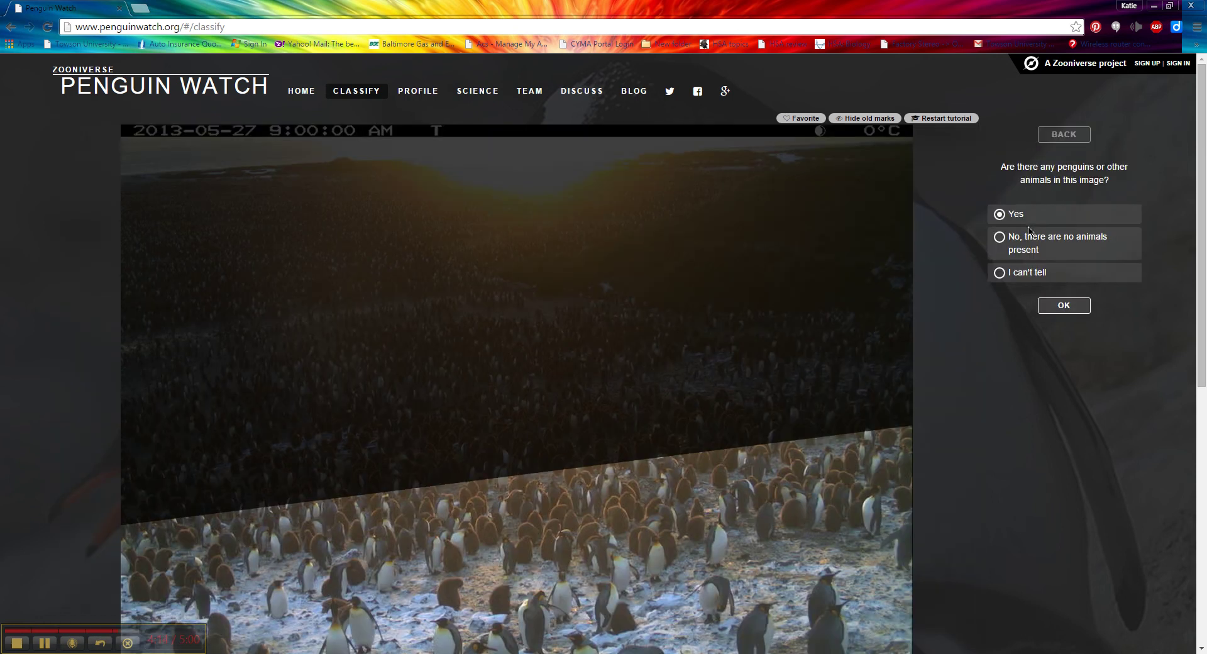